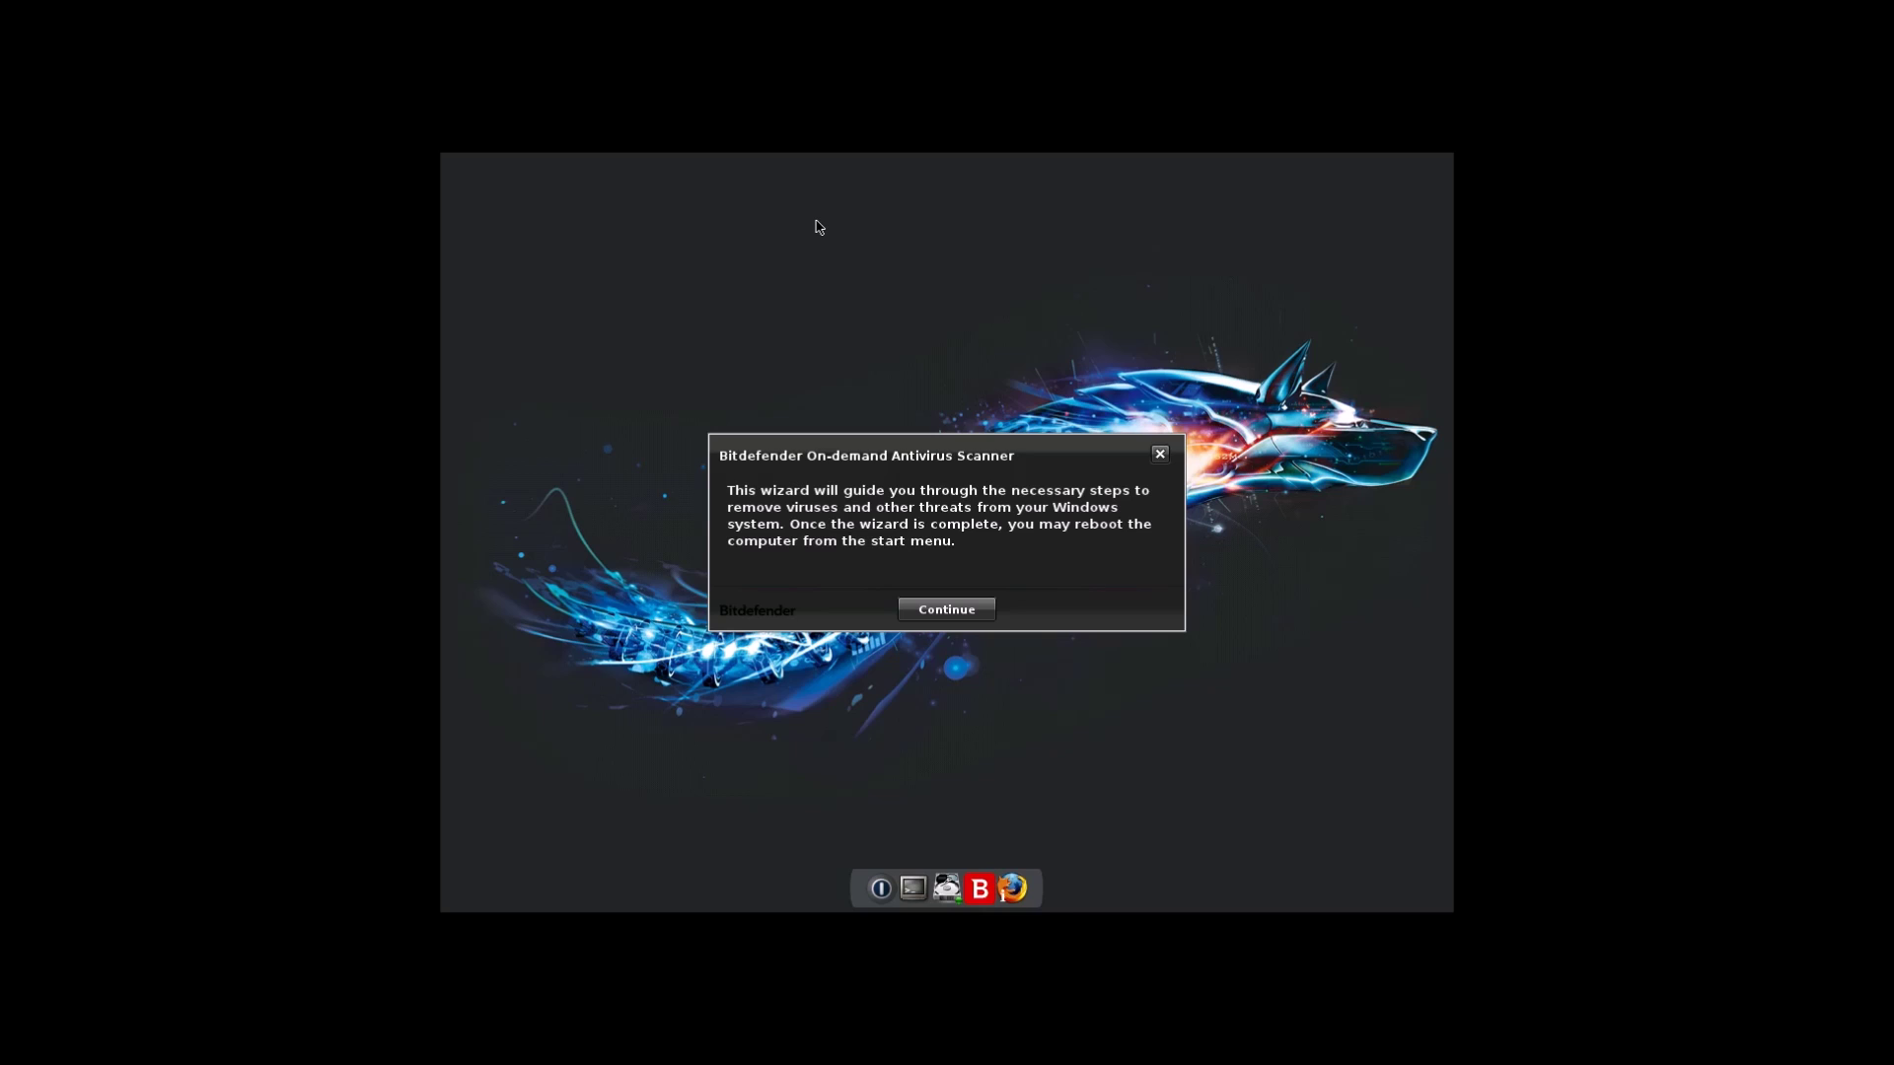
Continue past the rescue scanner's introduction and look over its logging, scan and update settings without saving
left_click(932, 610)
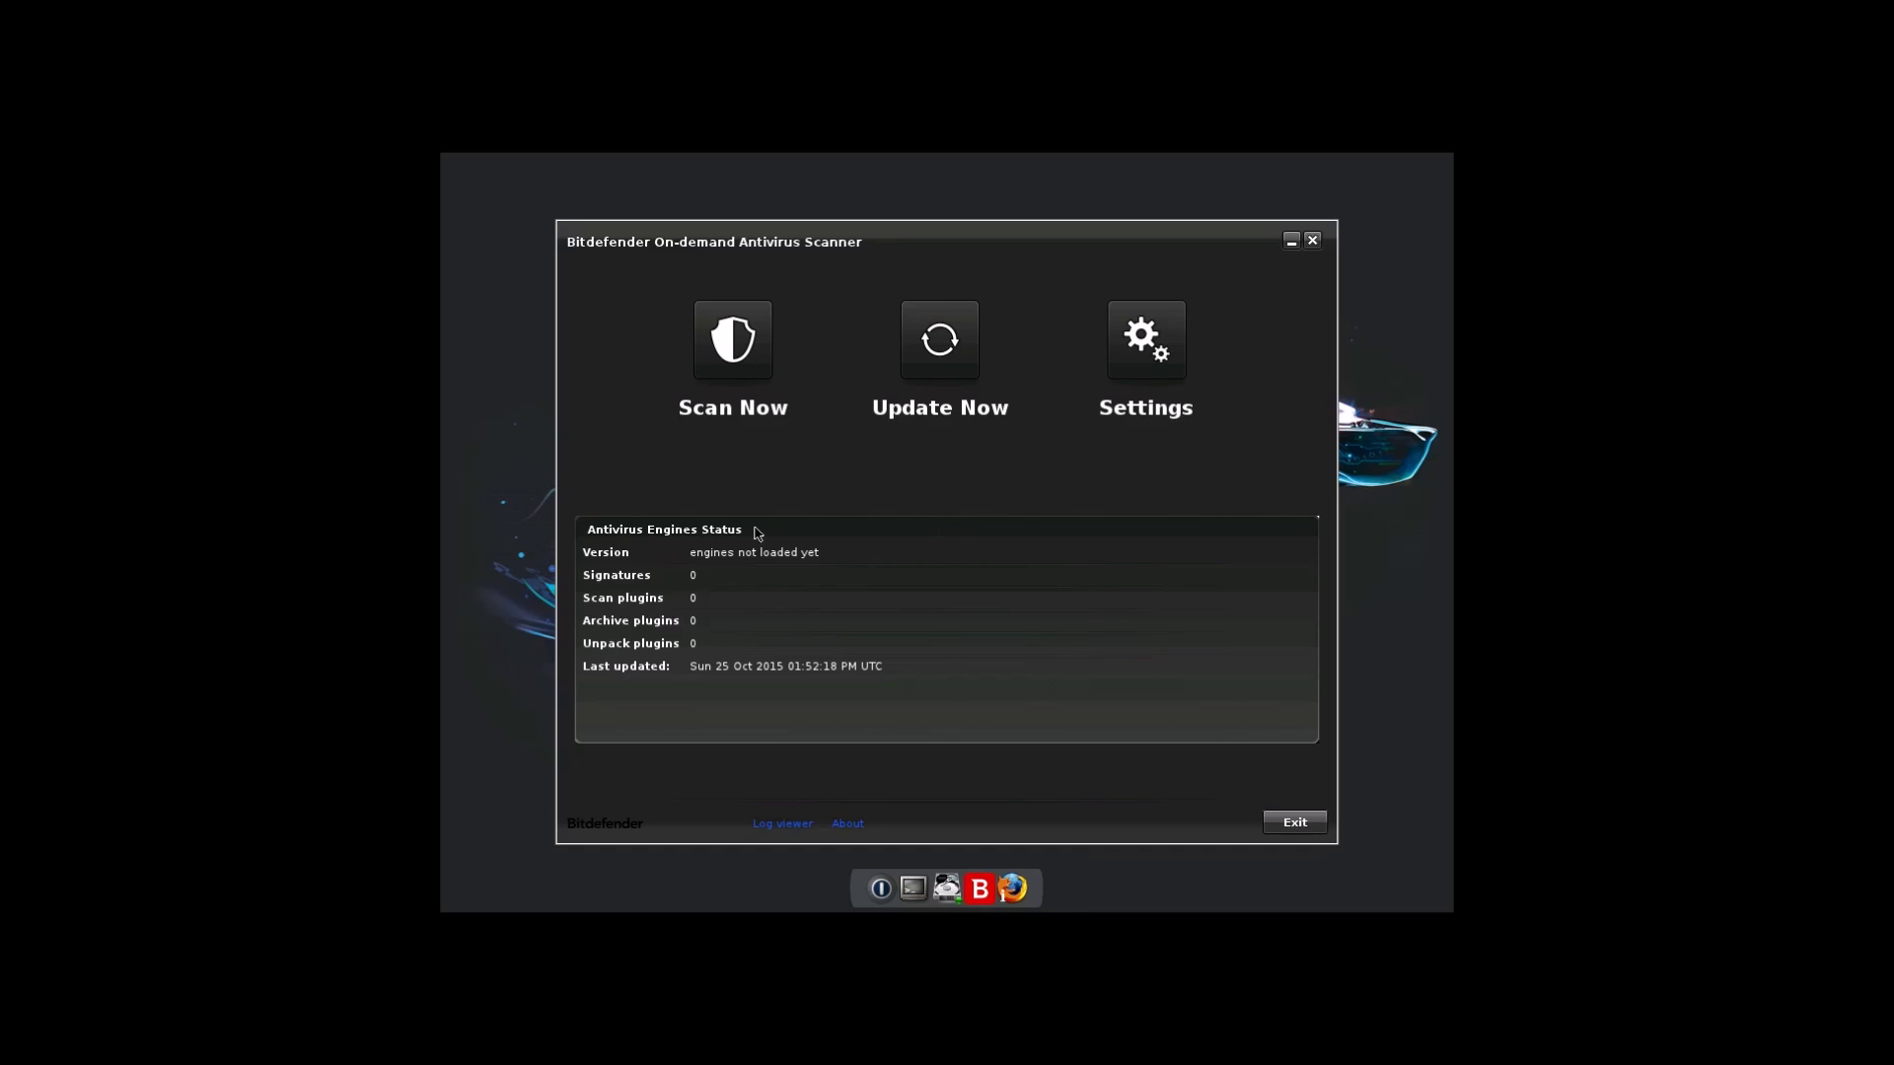
left_click(1166, 367)
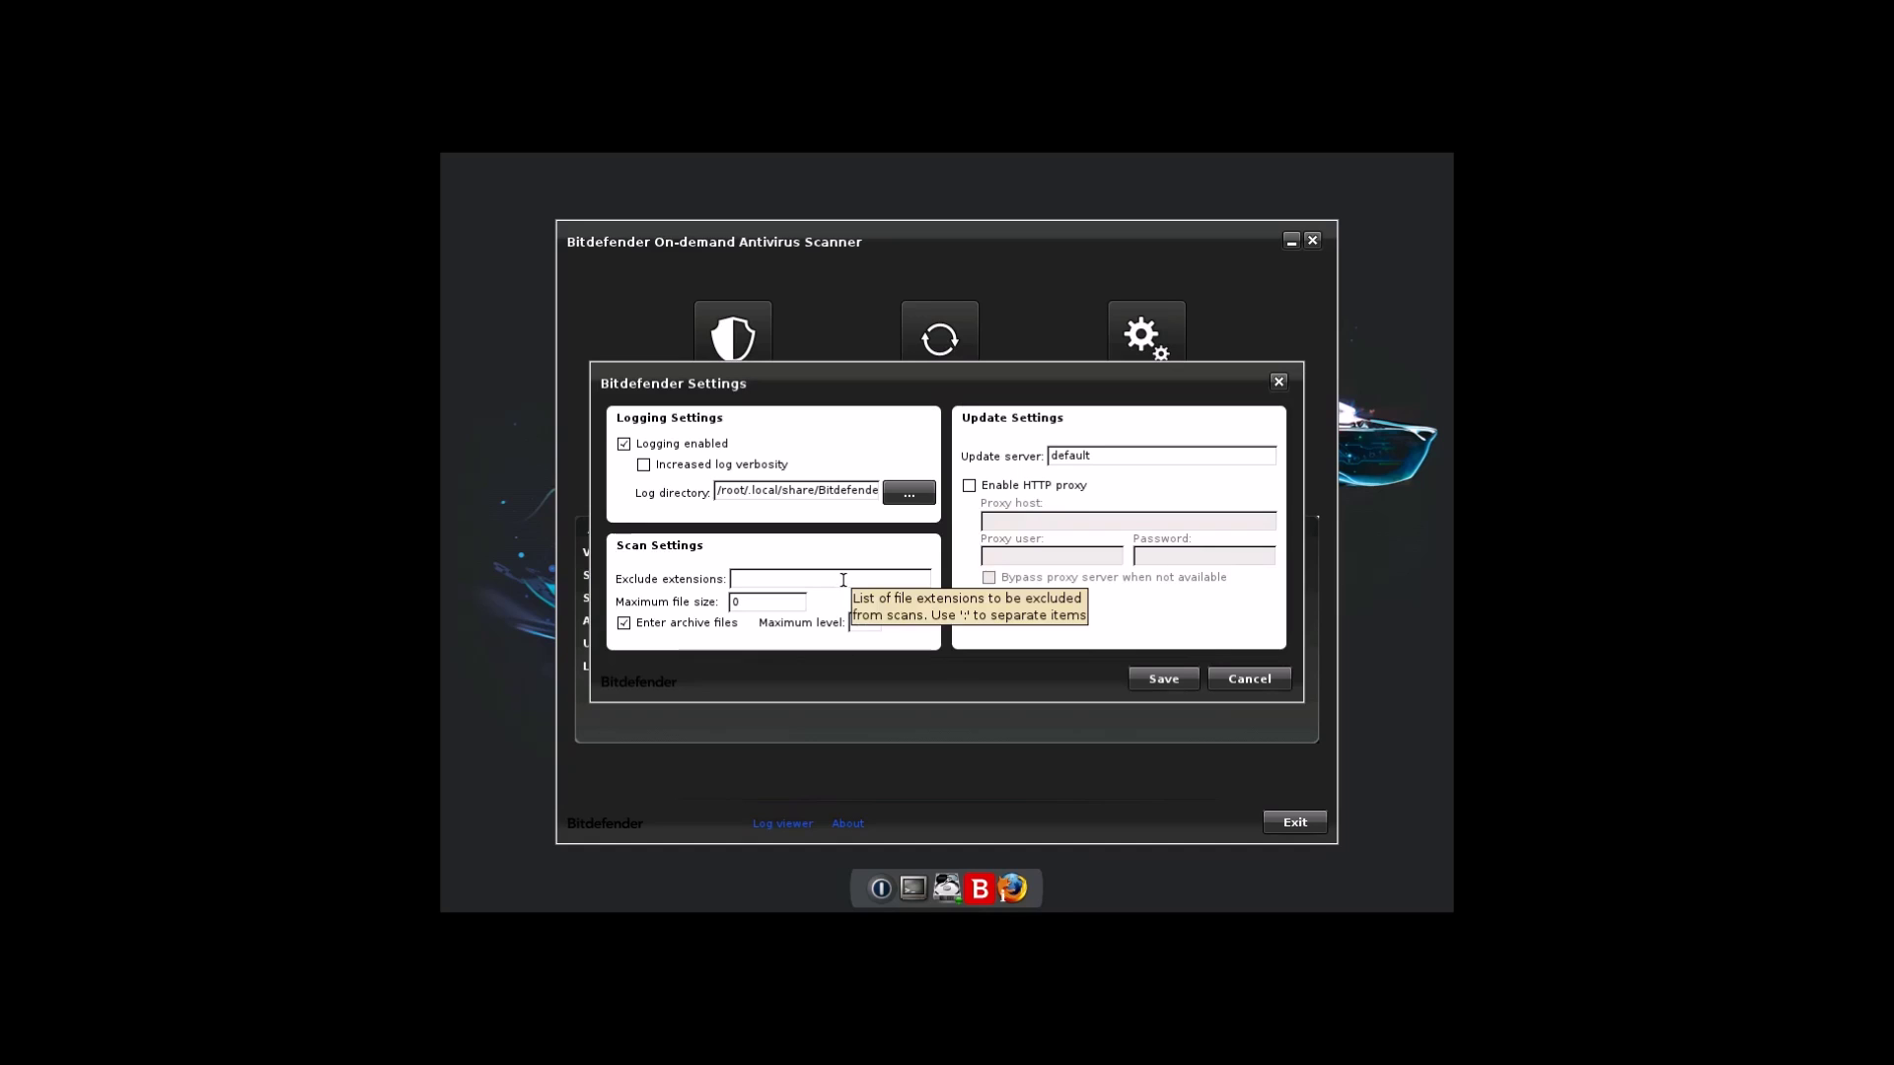
left_click(1229, 681)
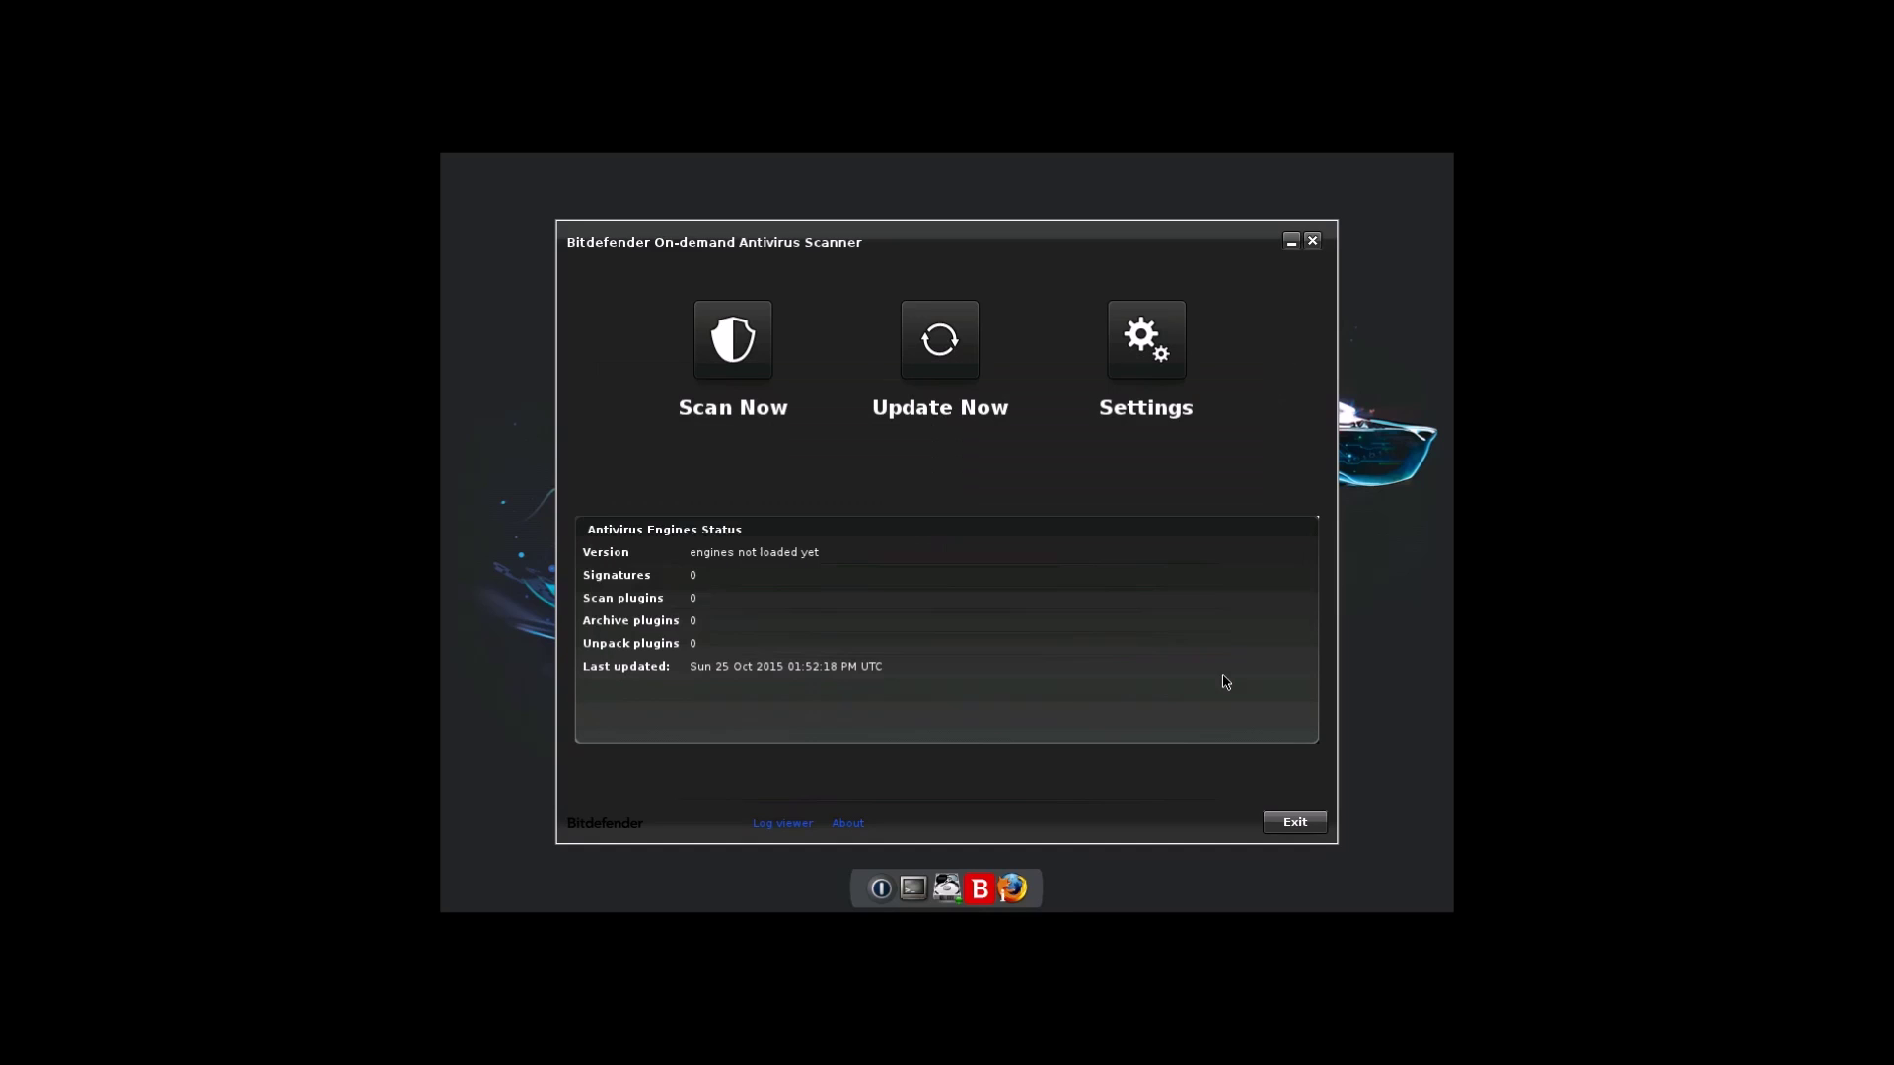
Update the antivirus signatures, run the update a second time, and close the update window
left_click(940, 345)
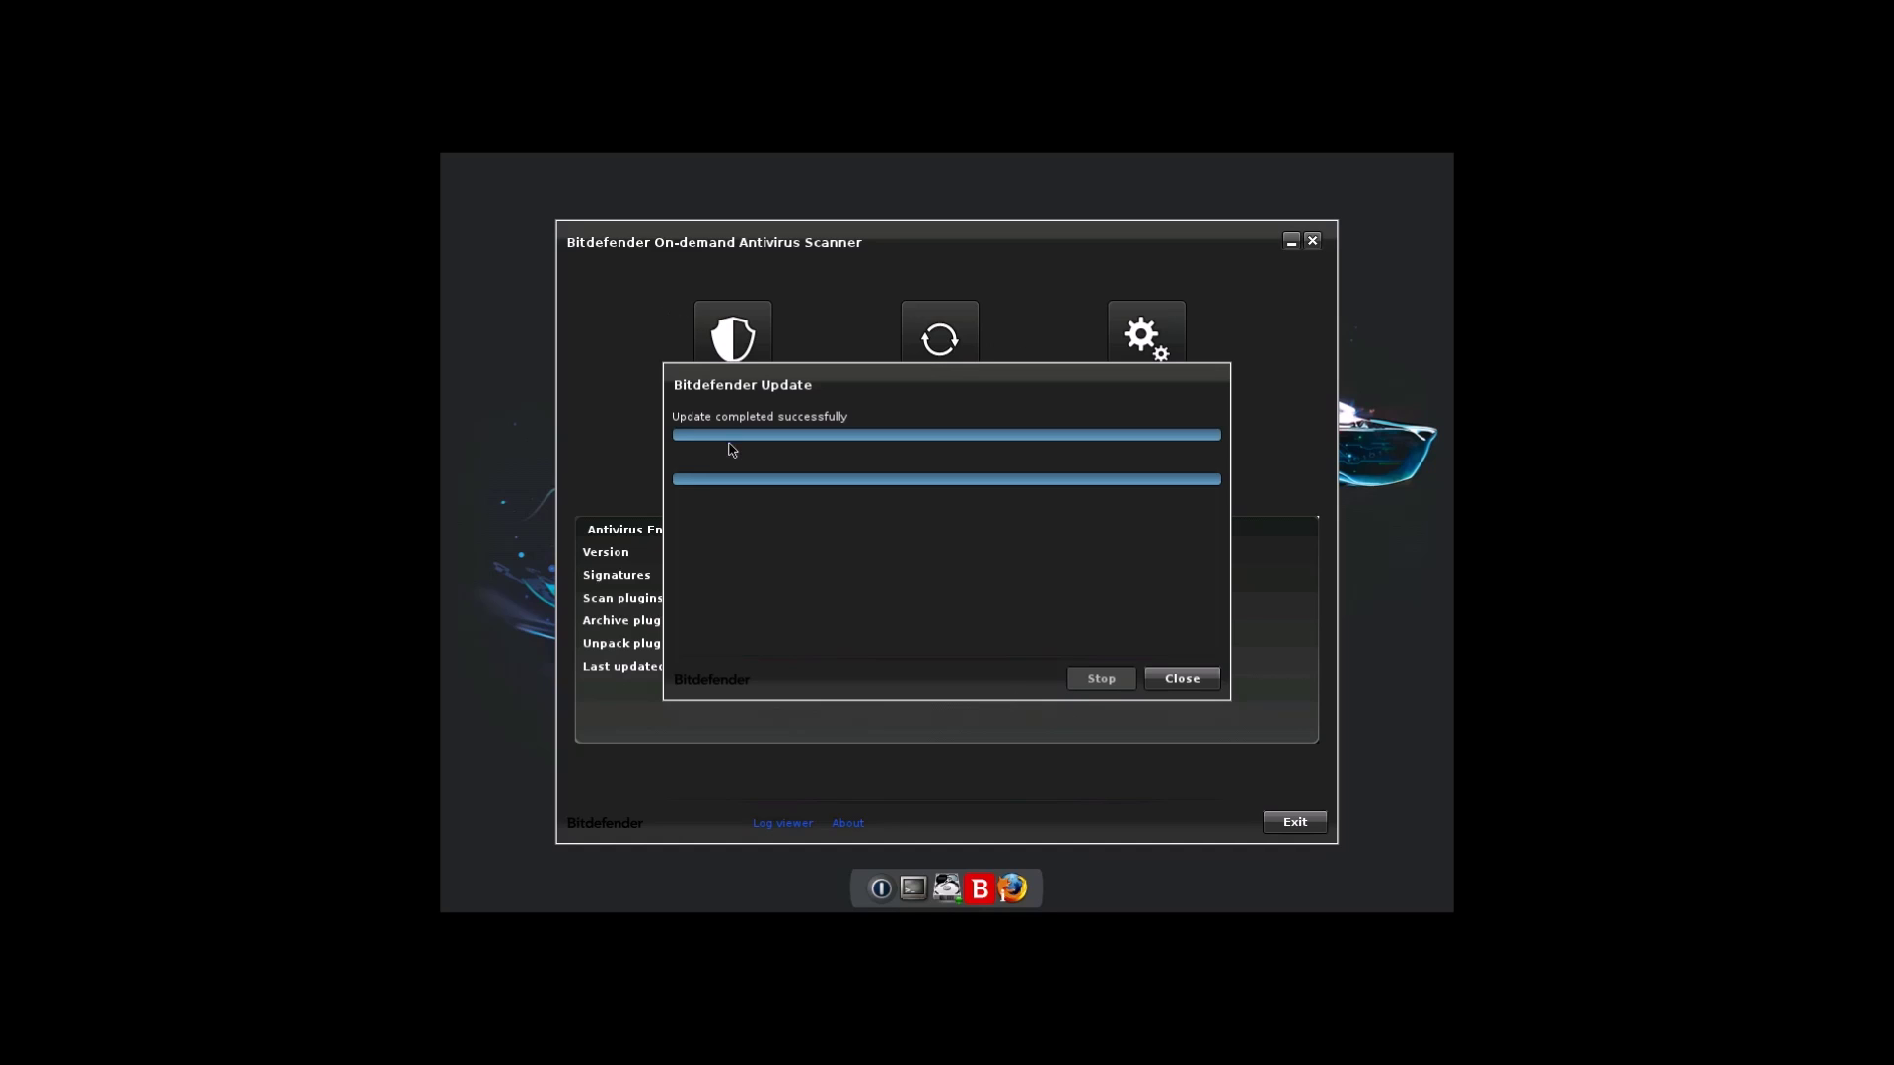
left_click(1210, 685)
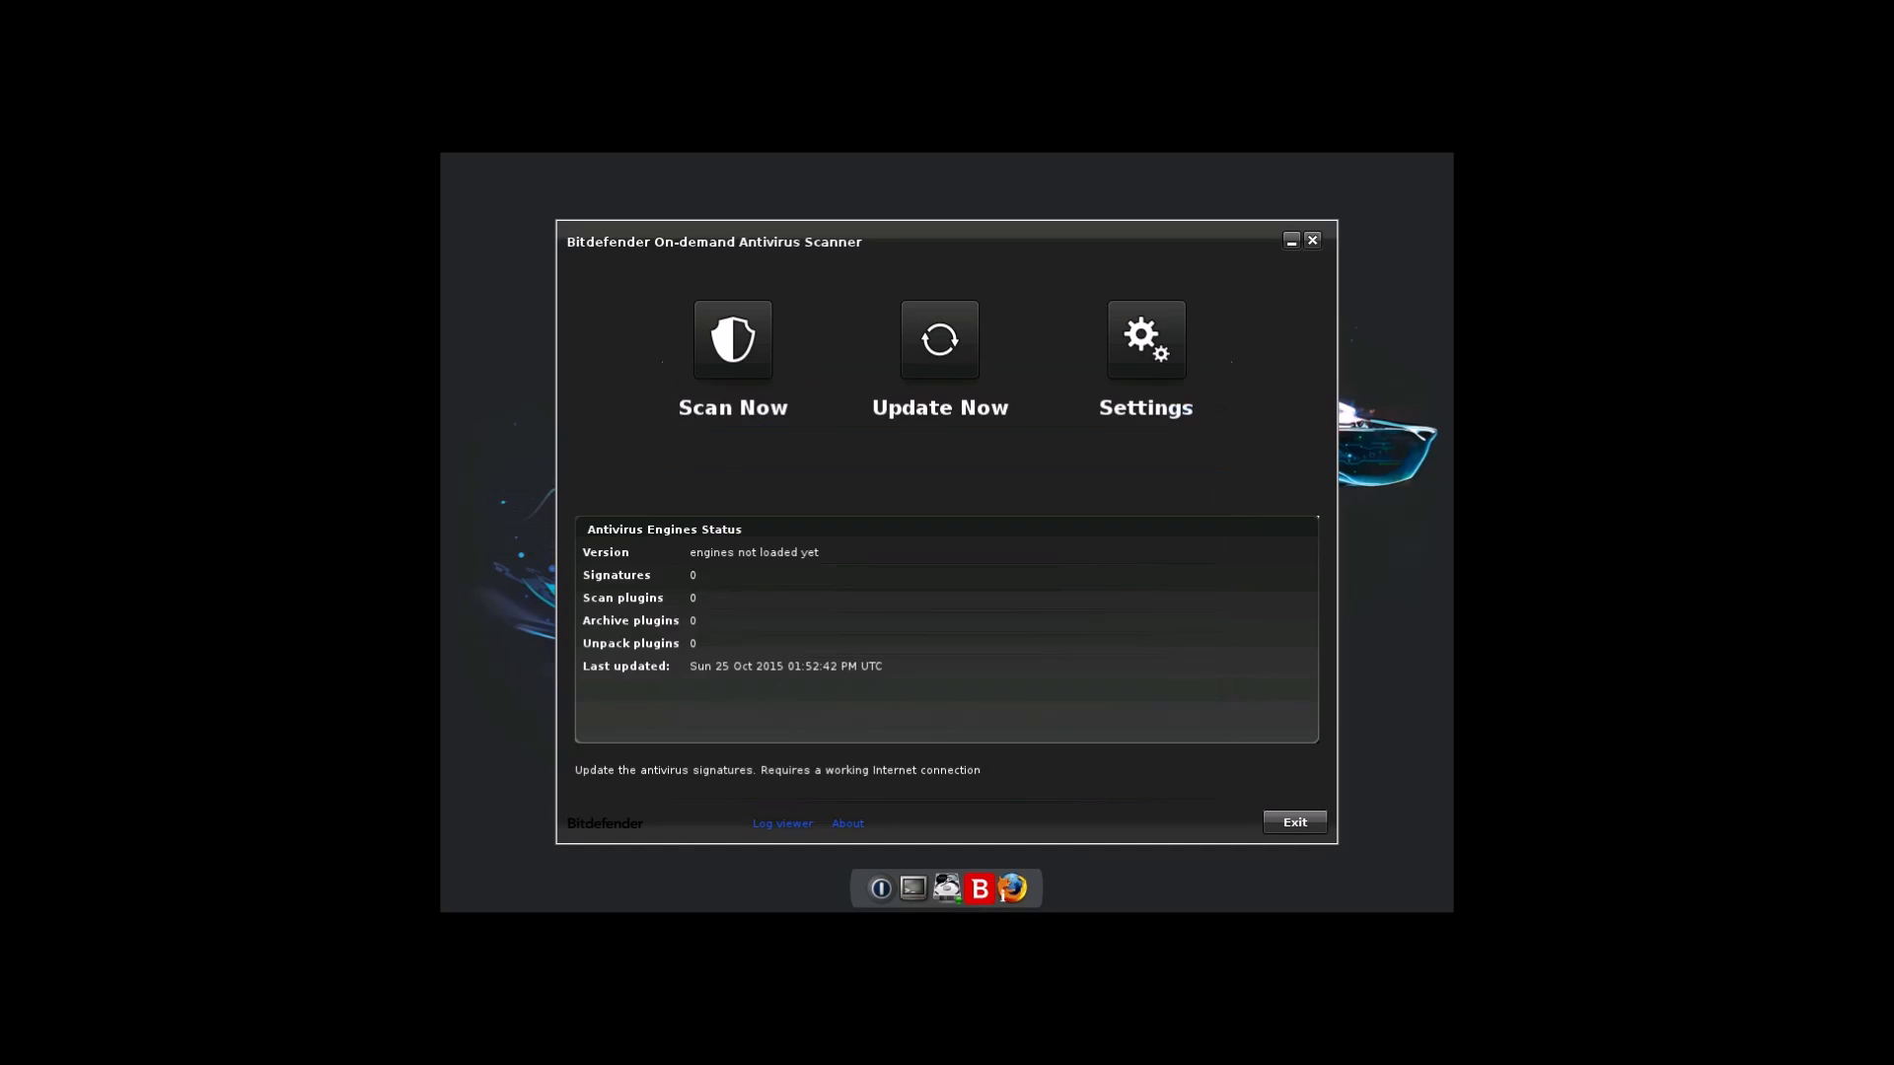
left_click(920, 336)
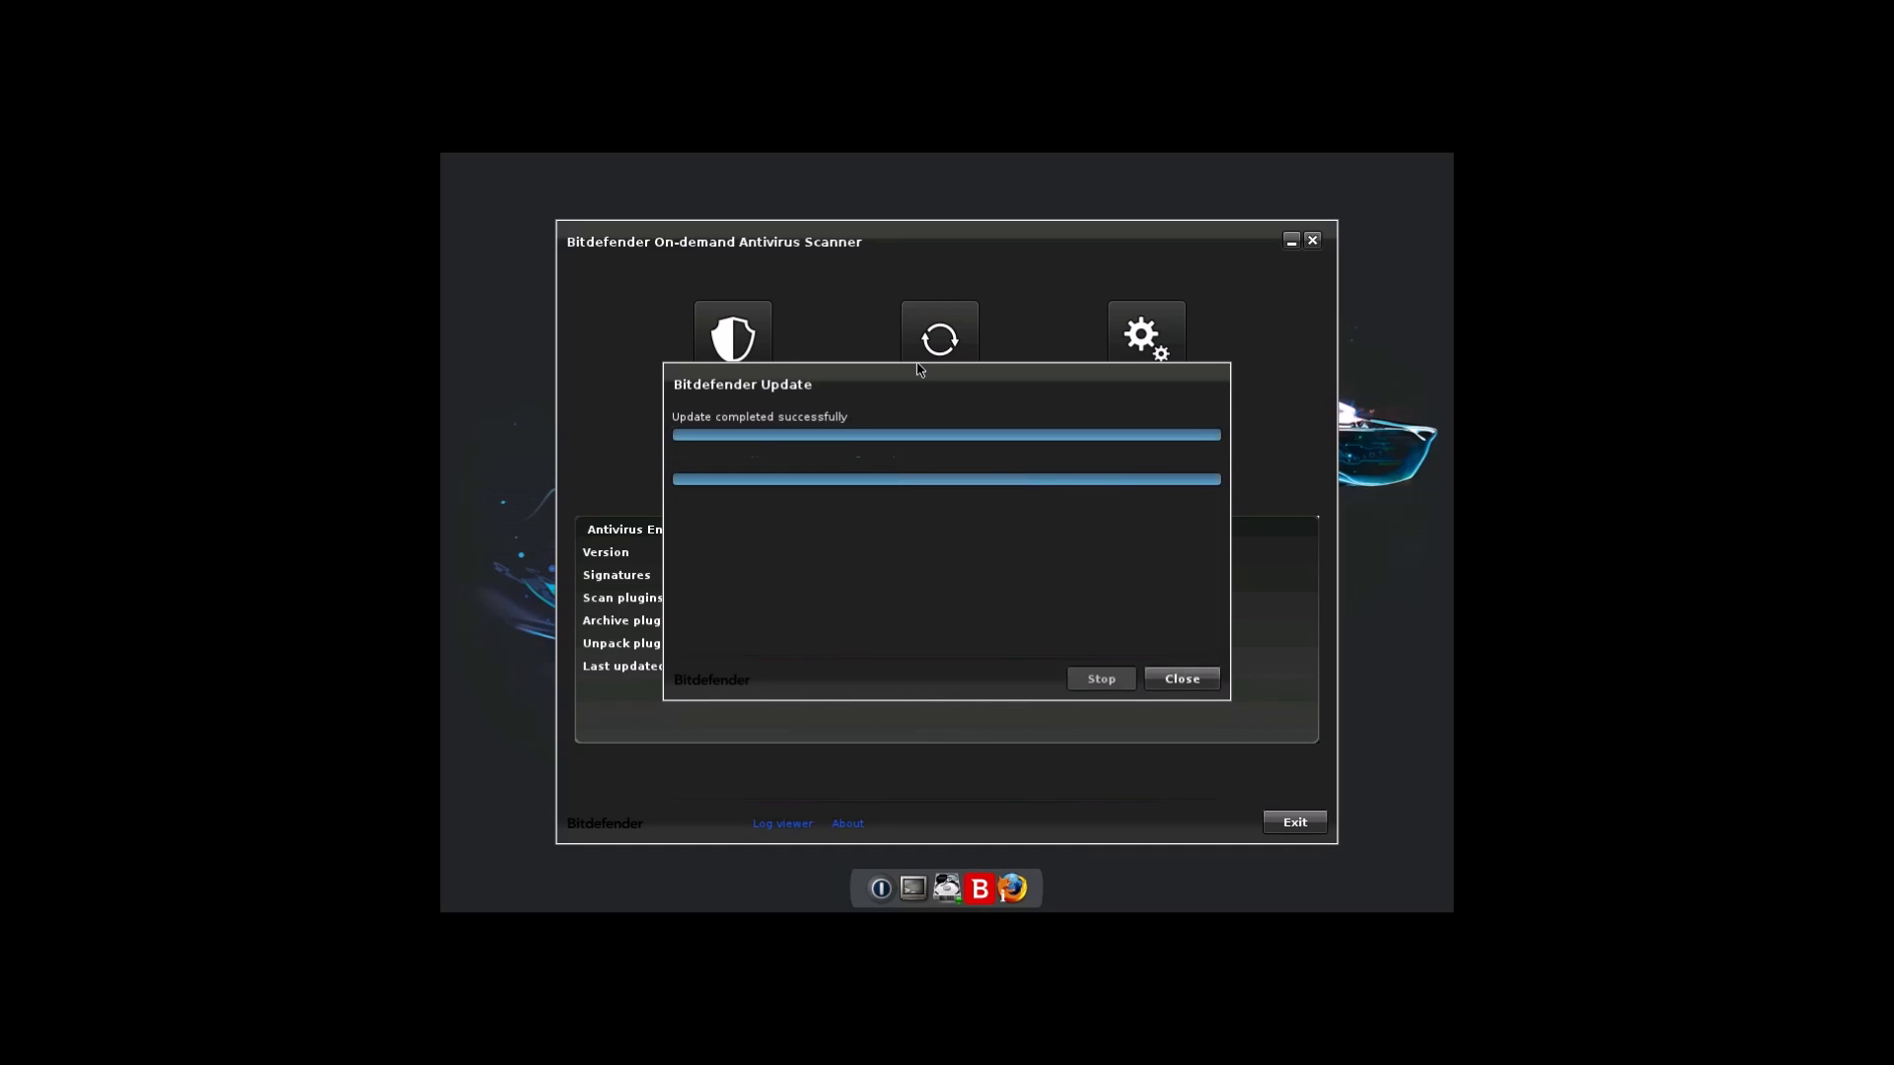
left_click(1181, 680)
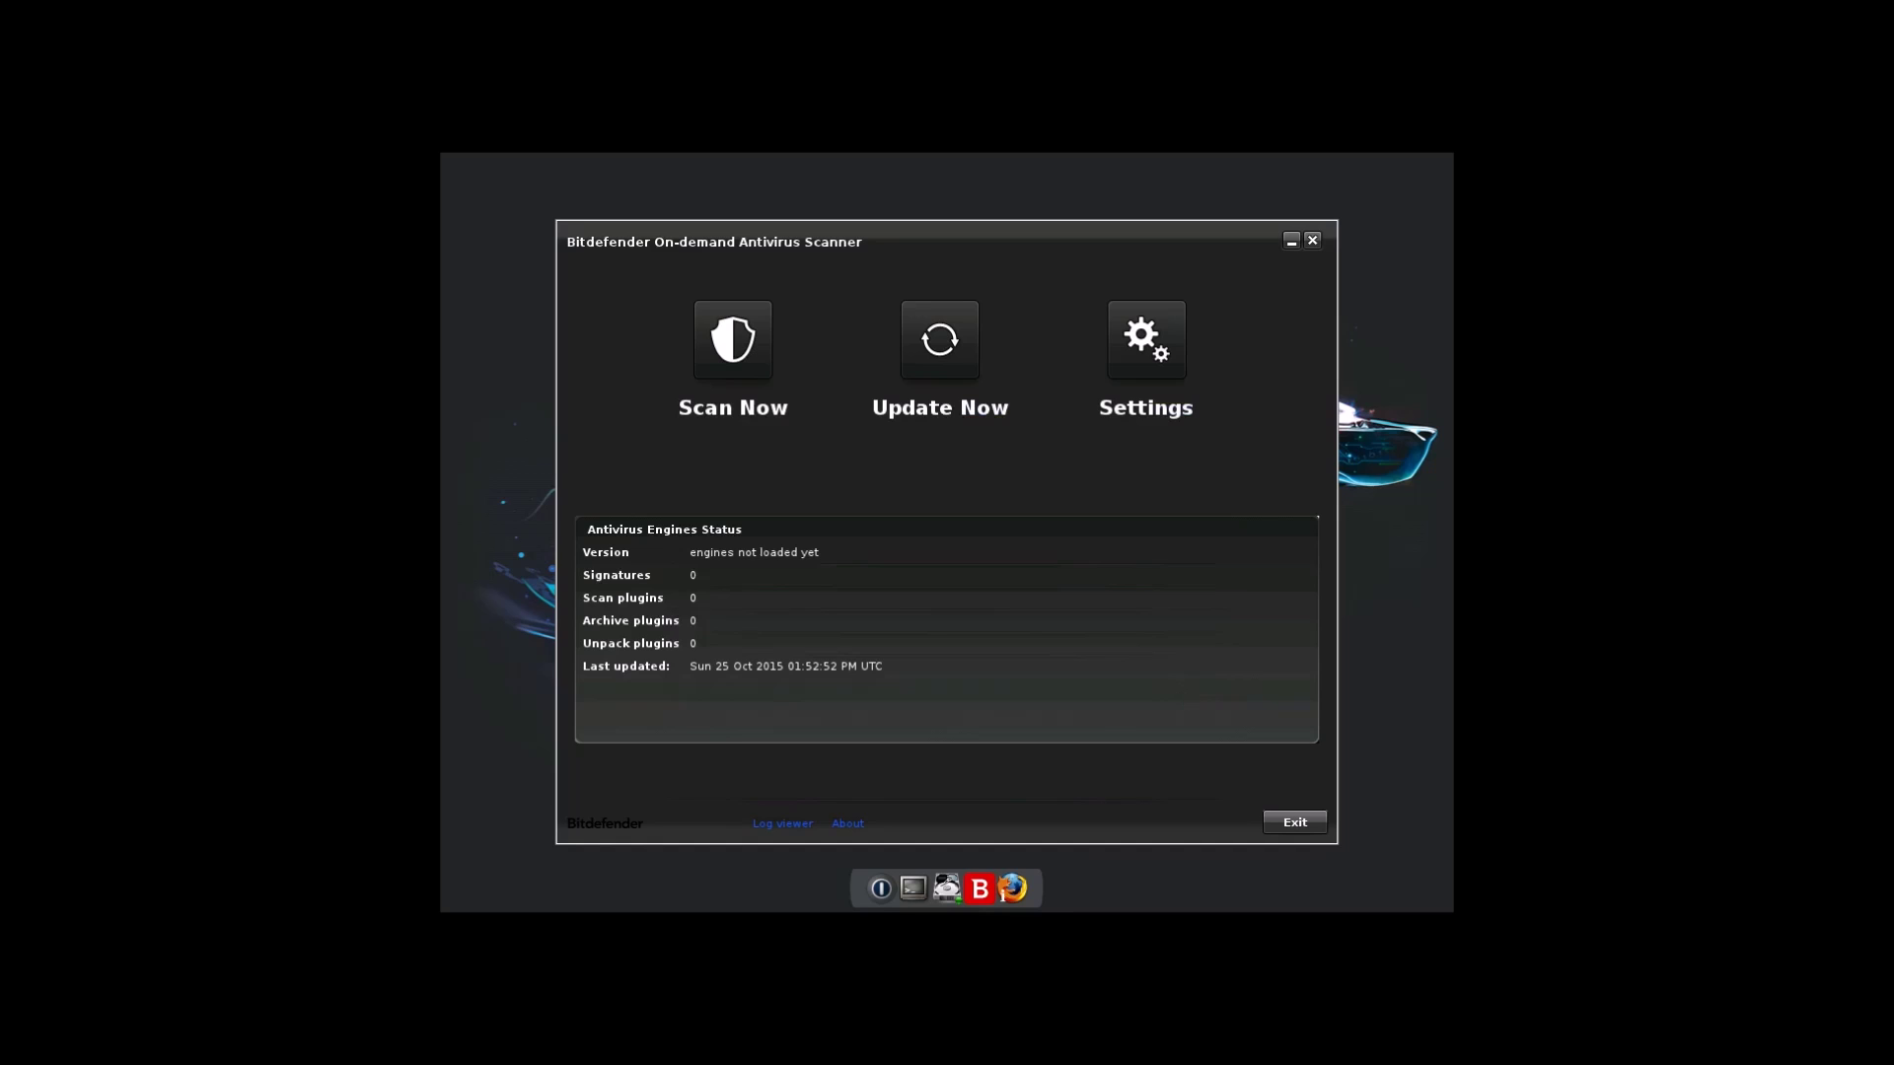
Scan the Windows partition sda2 under mnt for viruses
left_click(704, 342)
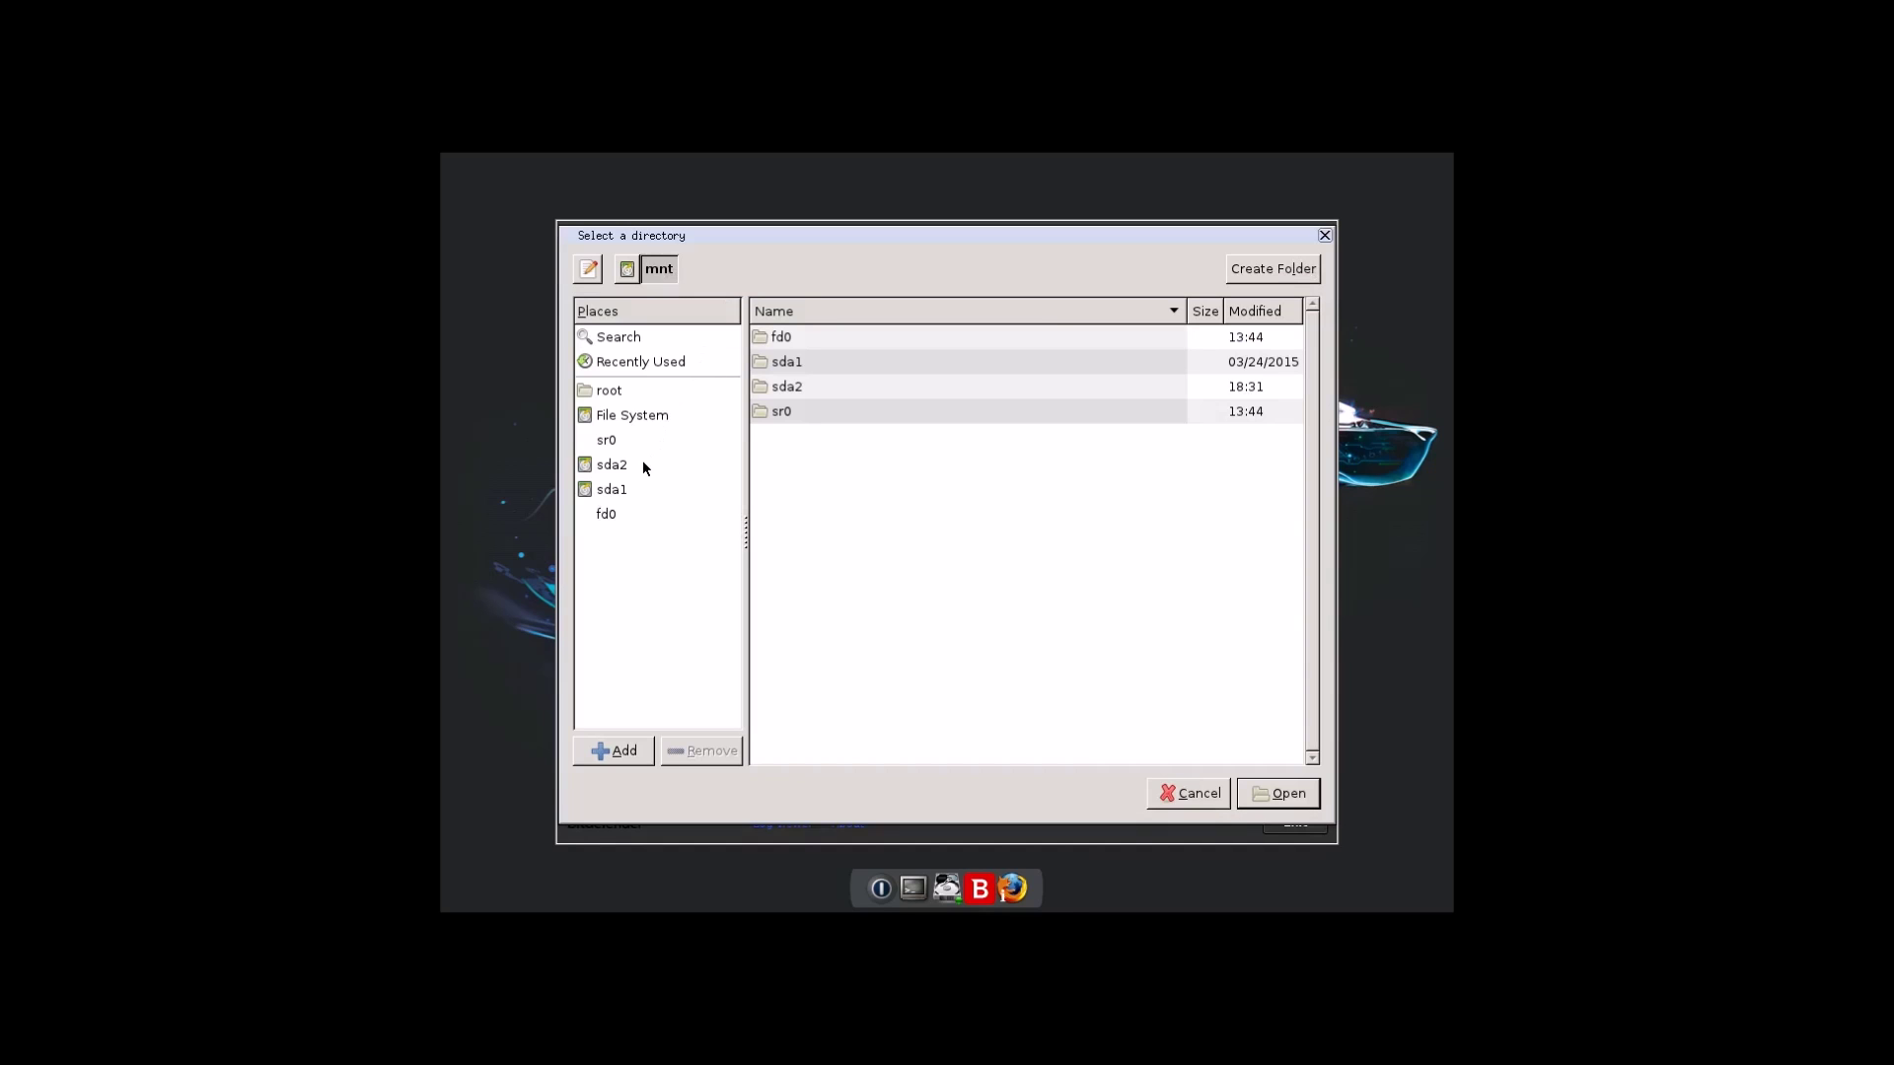
double_click(821, 388)
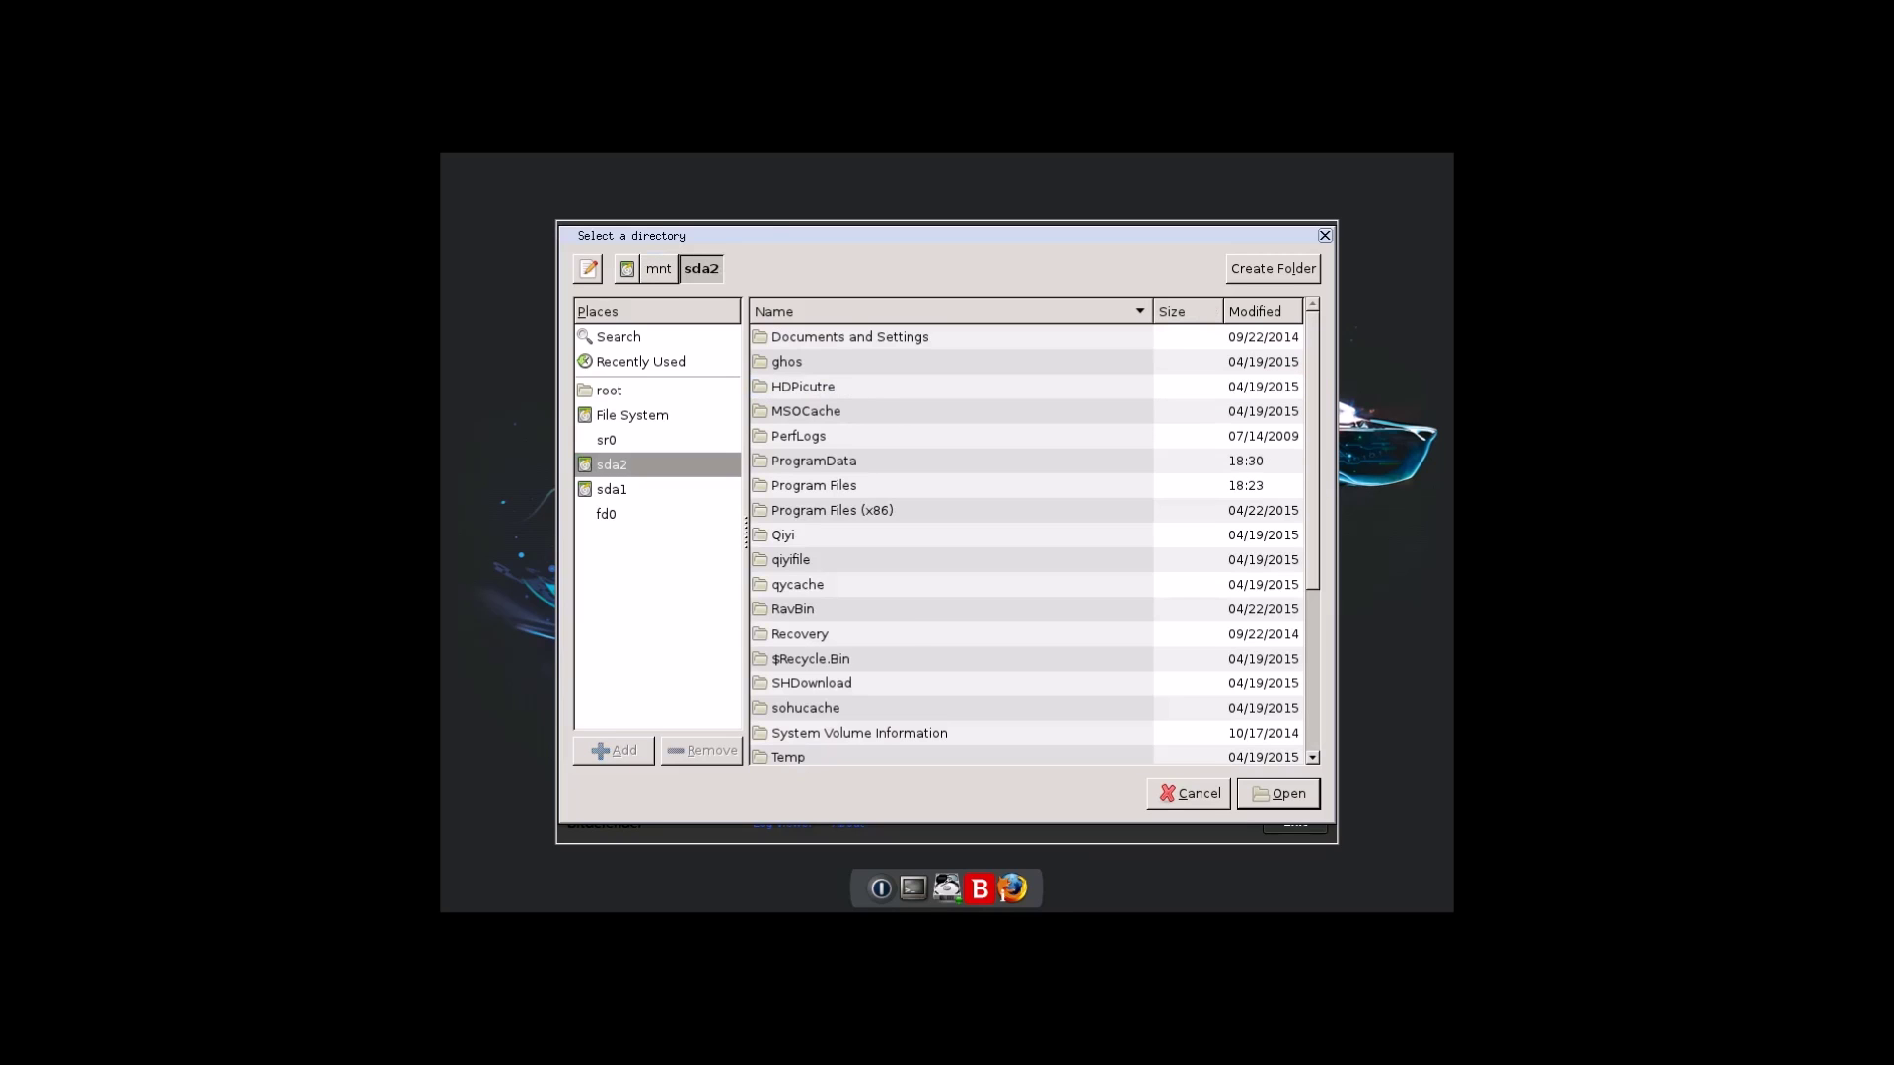
scroll(905, 612, "down", 4)
scroll(888, 611, "up", 4)
left_click(1246, 803)
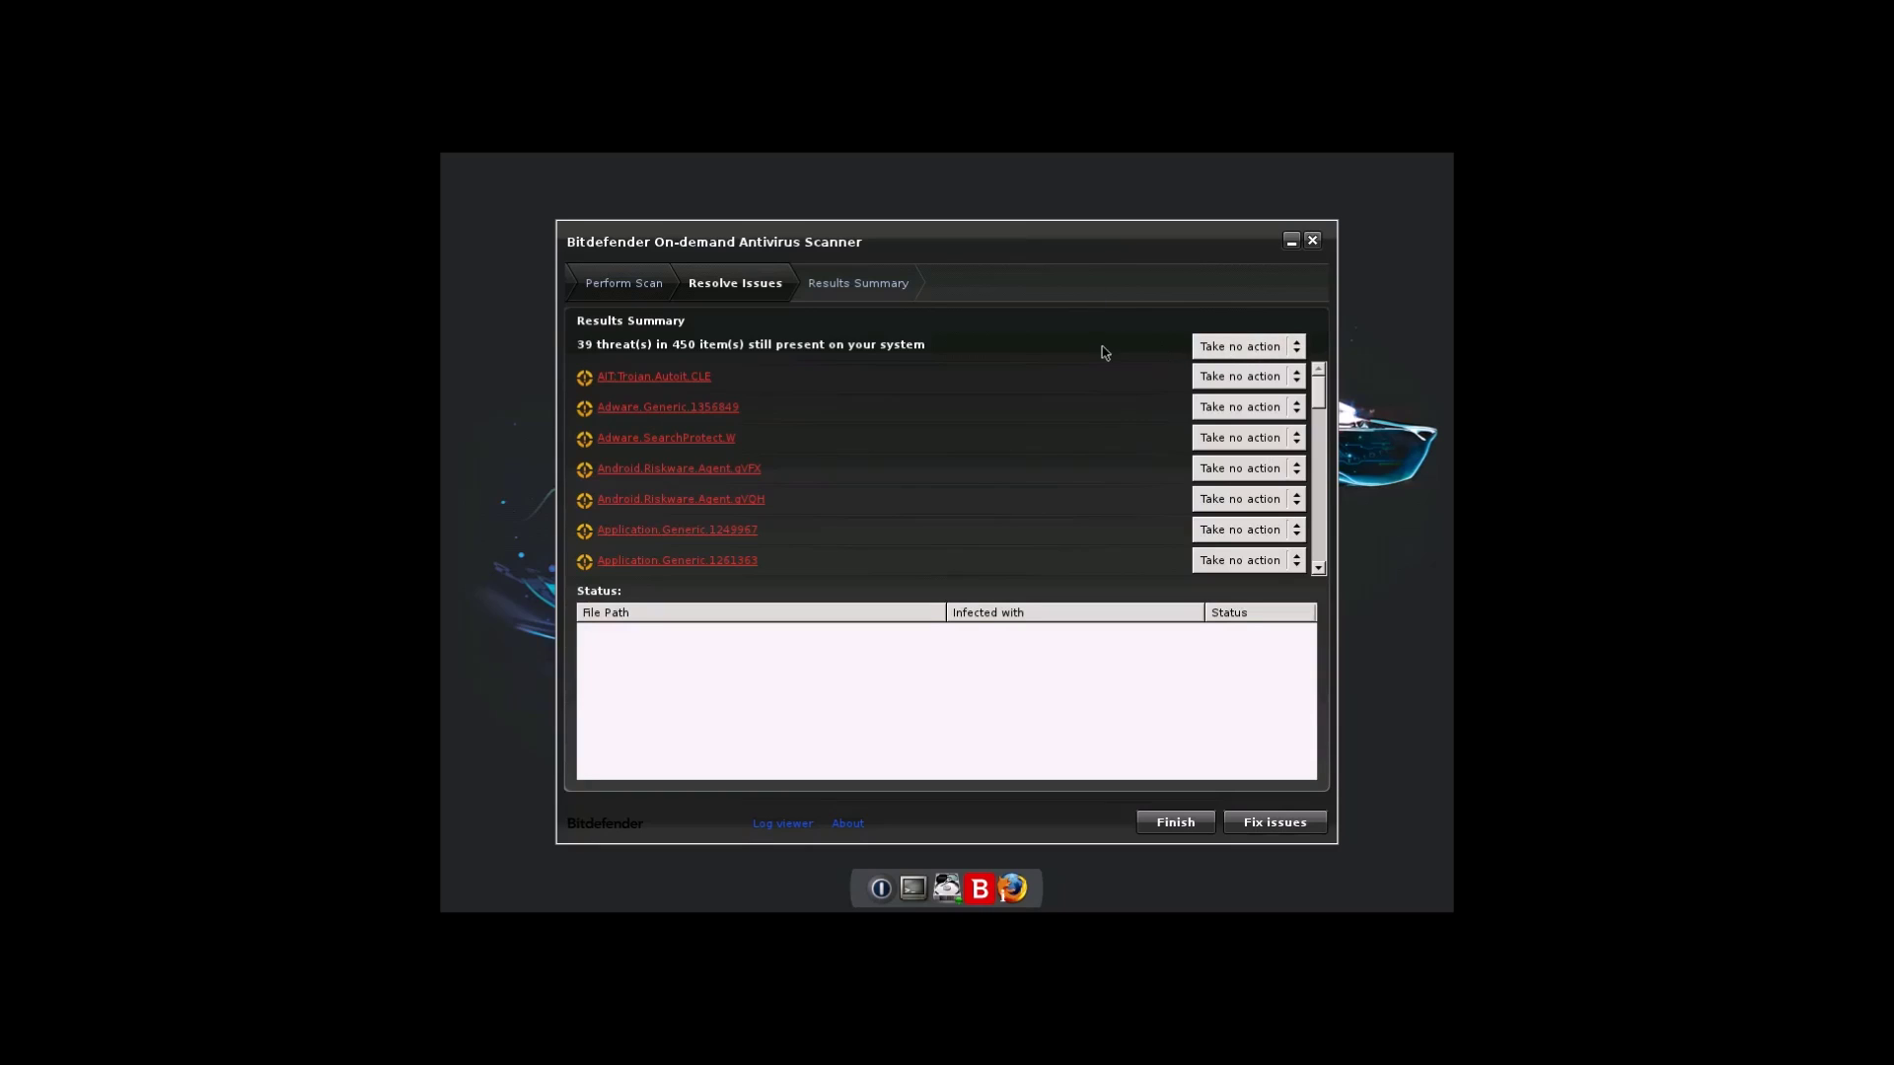
Set the action for all detected threats to Delete and fix the issues
left_click(1292, 347)
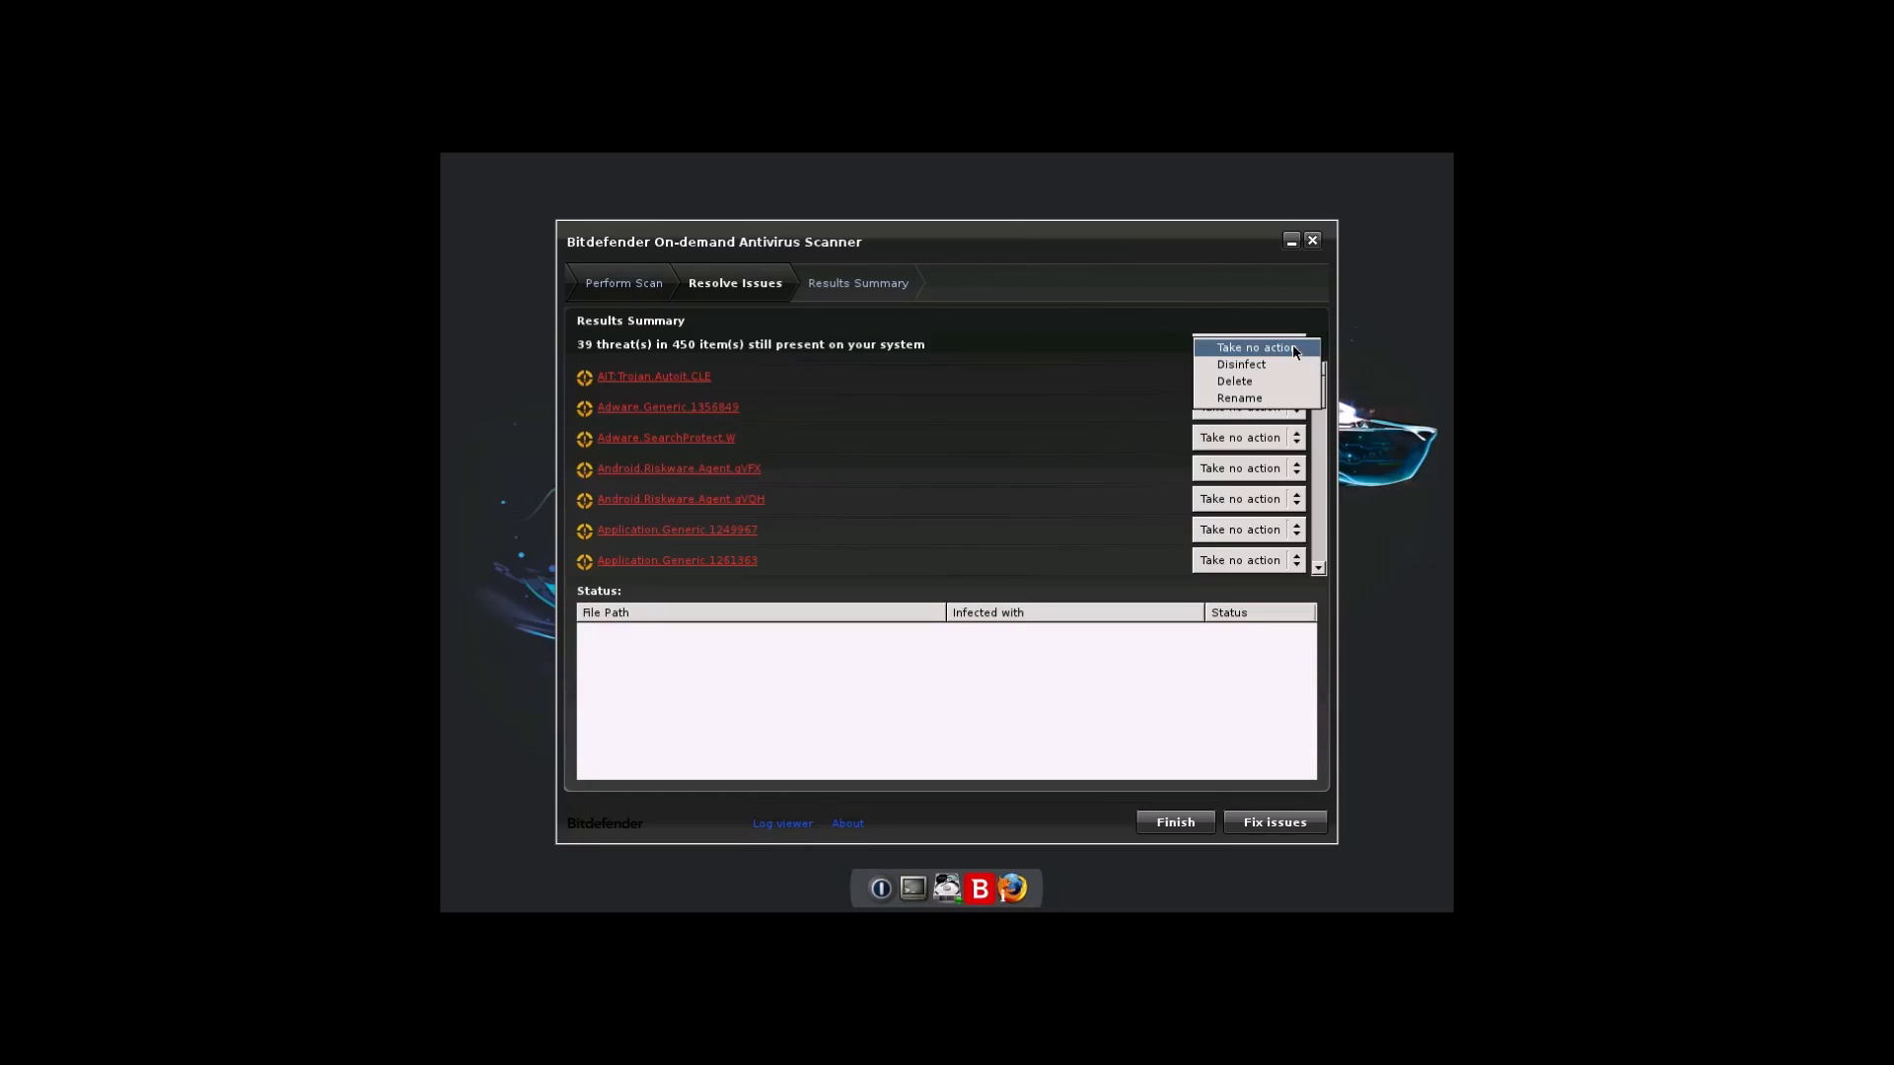
left_click(1260, 387)
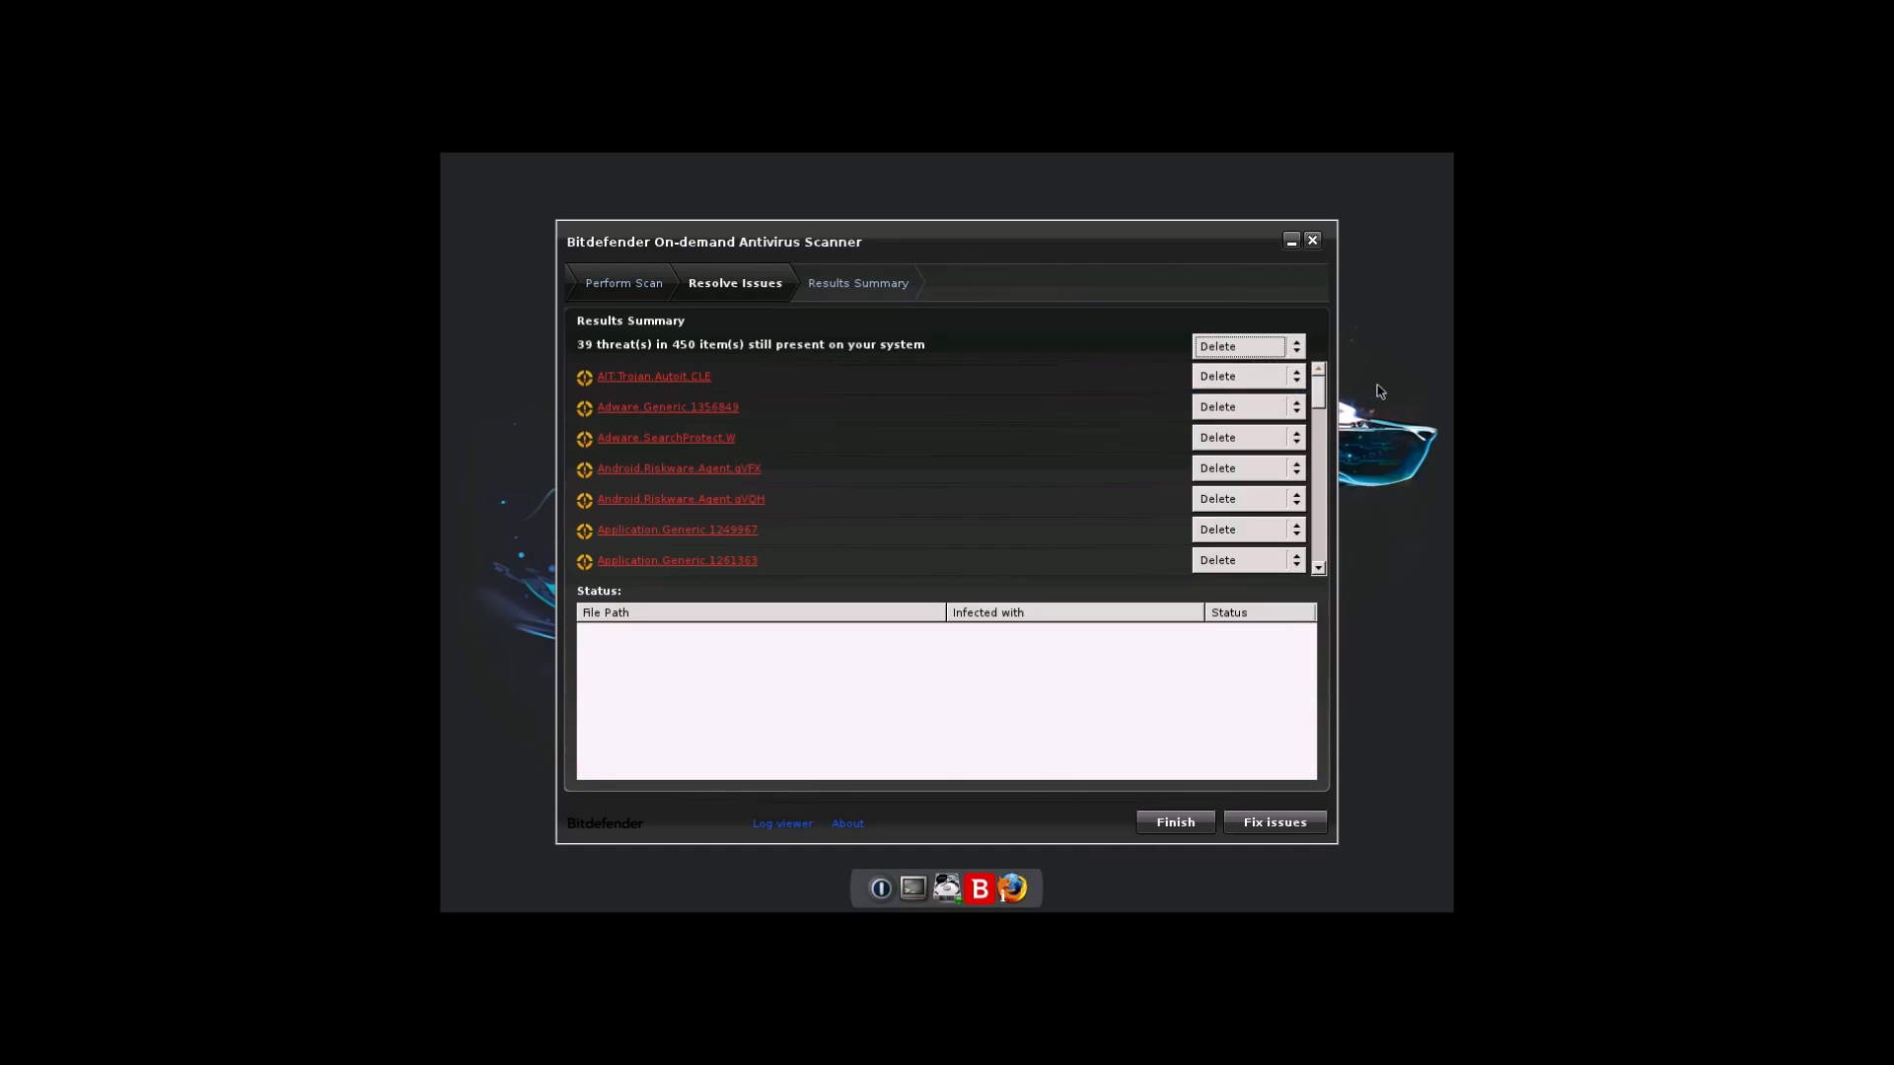
mouse_move(1325, 396)
left_mouse_down()
mouse_move(1300, 594)
mouse_move(1326, 363)
left_mouse_up()
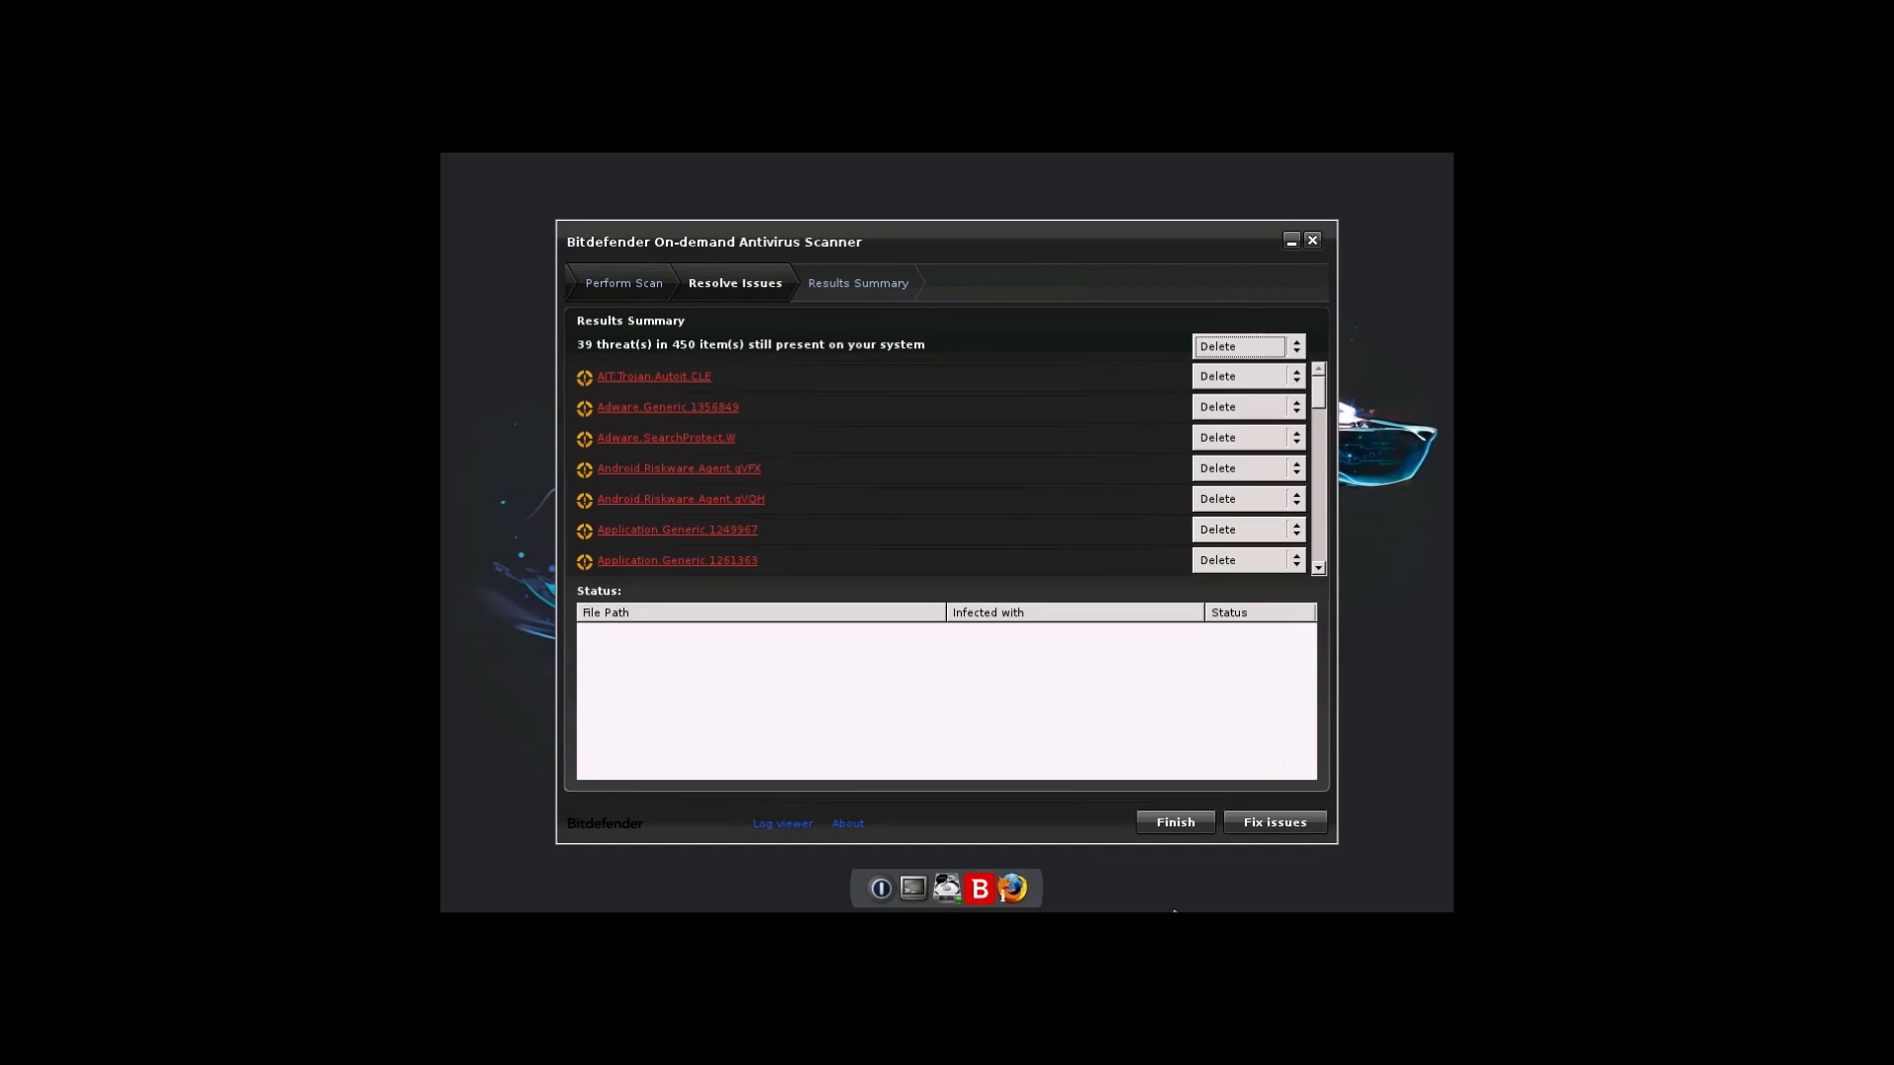
left_click(1277, 827)
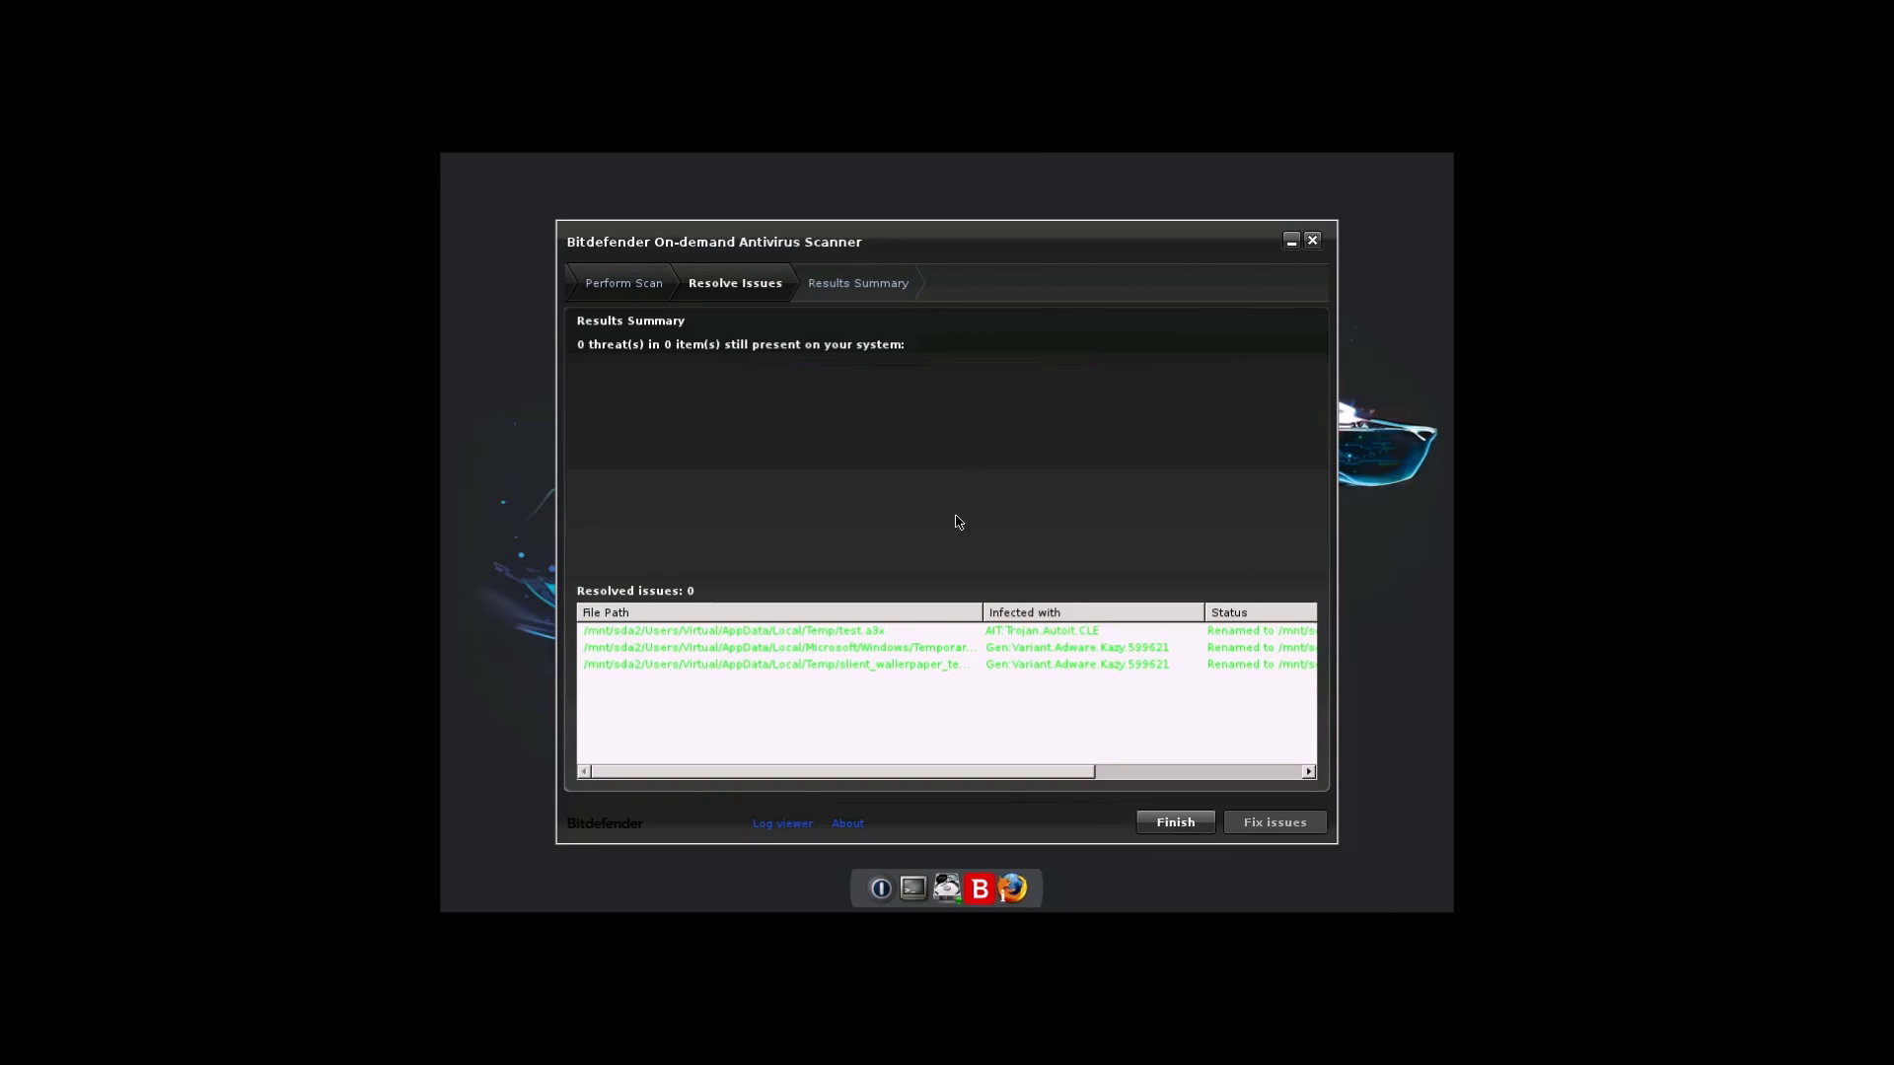
Finish the scan wizard through its results summary and exit the on-demand scanner
left_click(1177, 822)
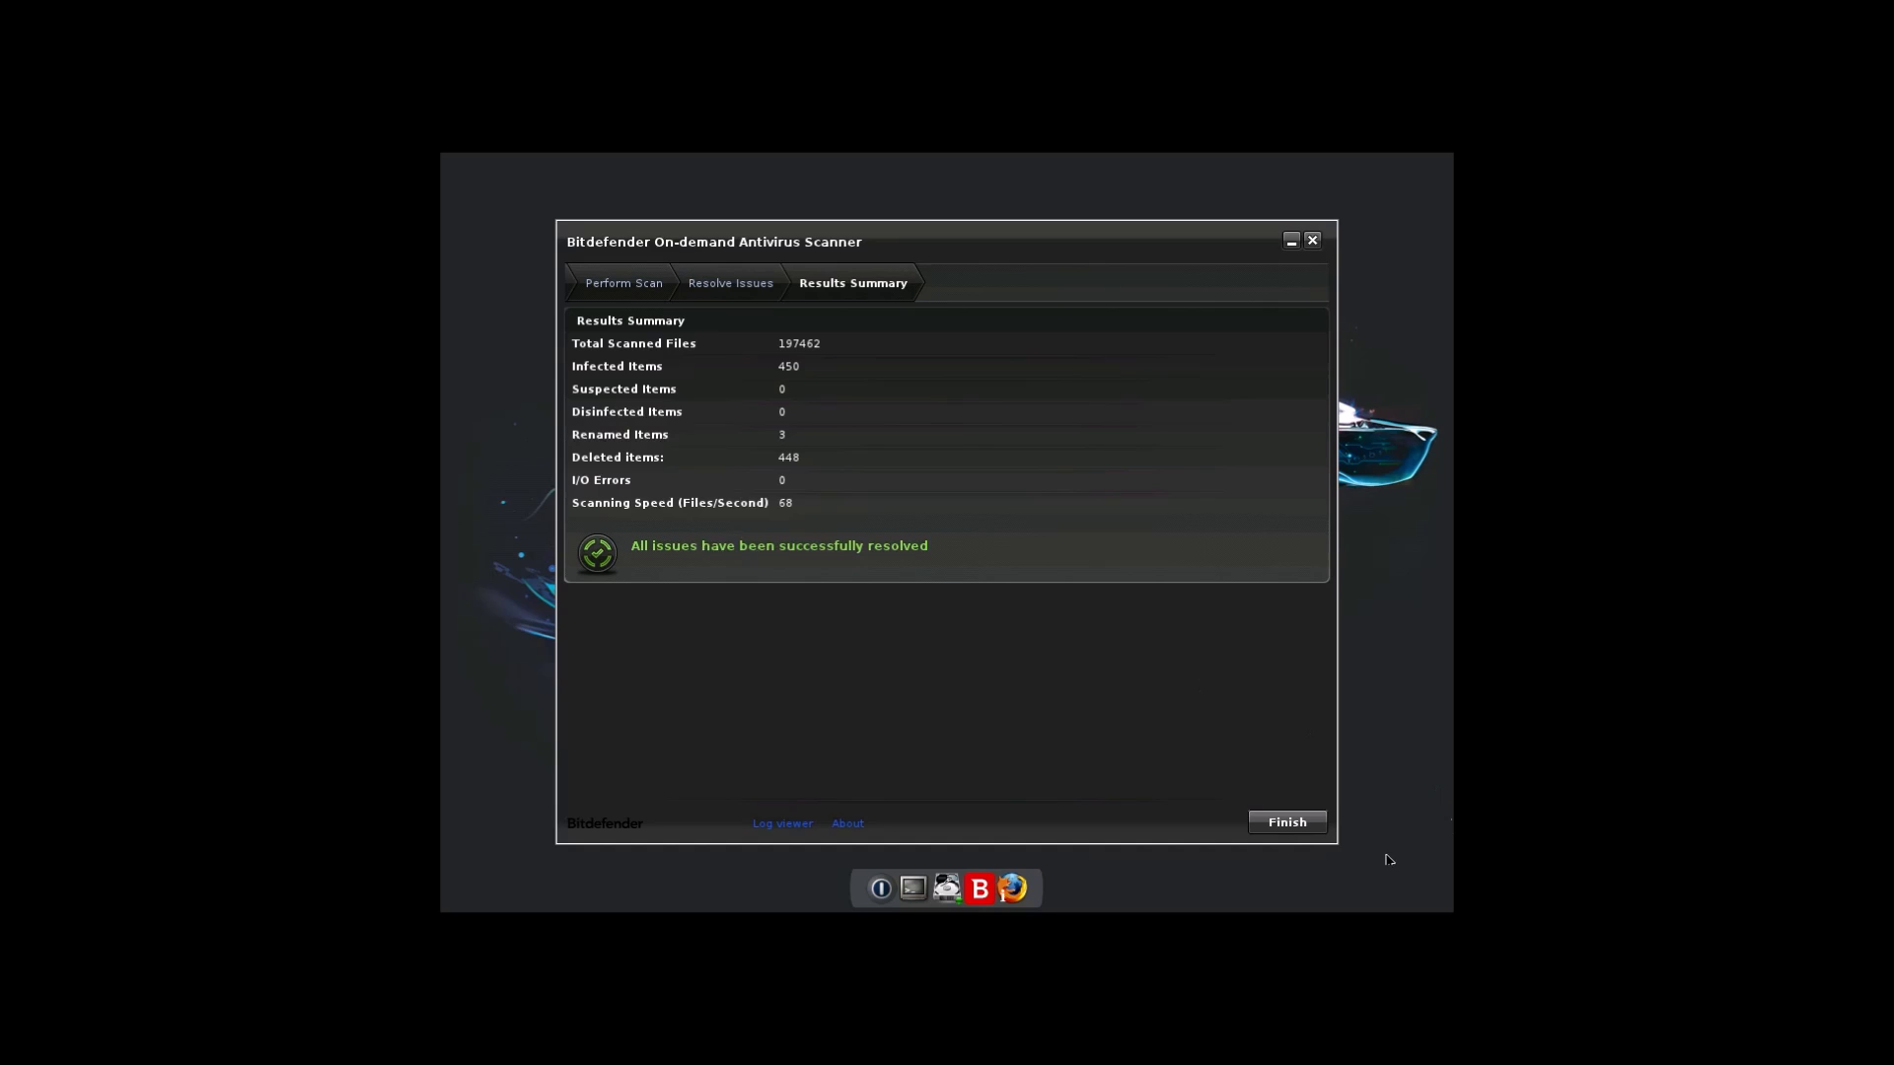
left_click(1288, 825)
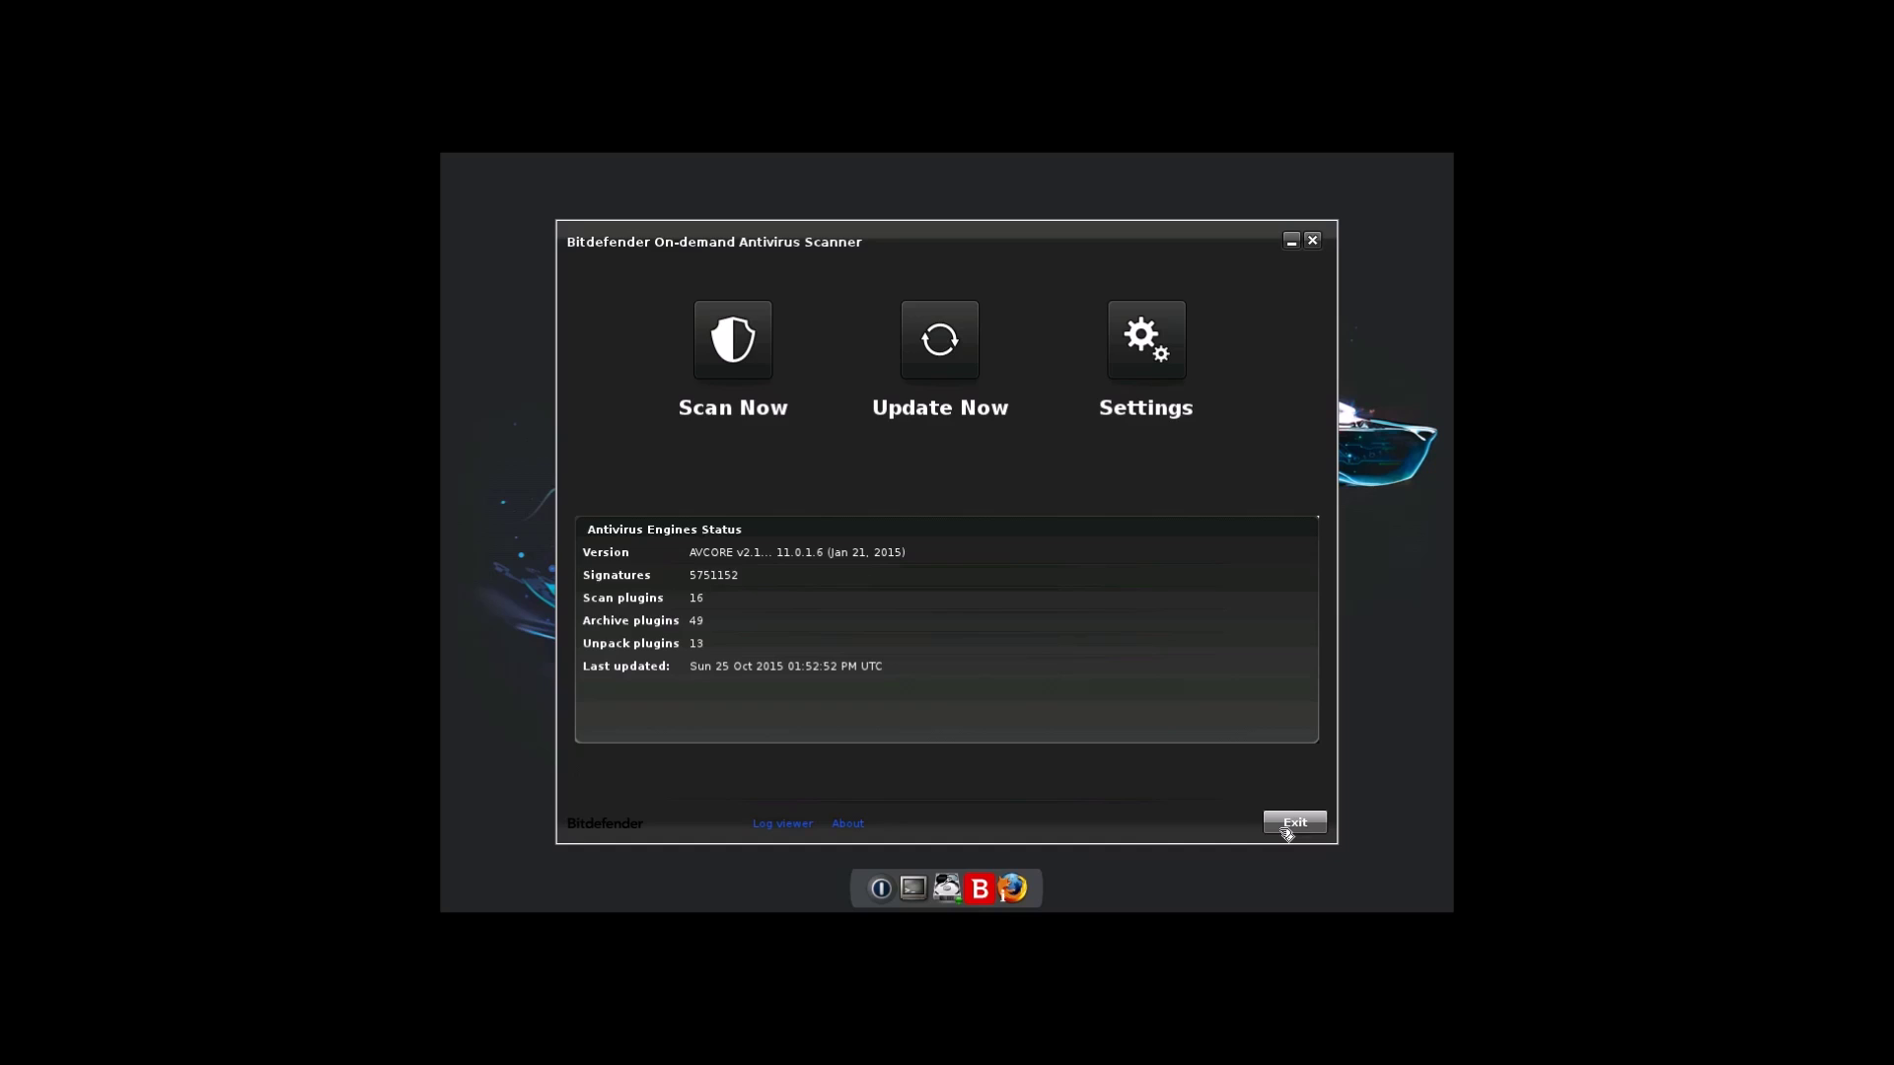
left_click(1290, 825)
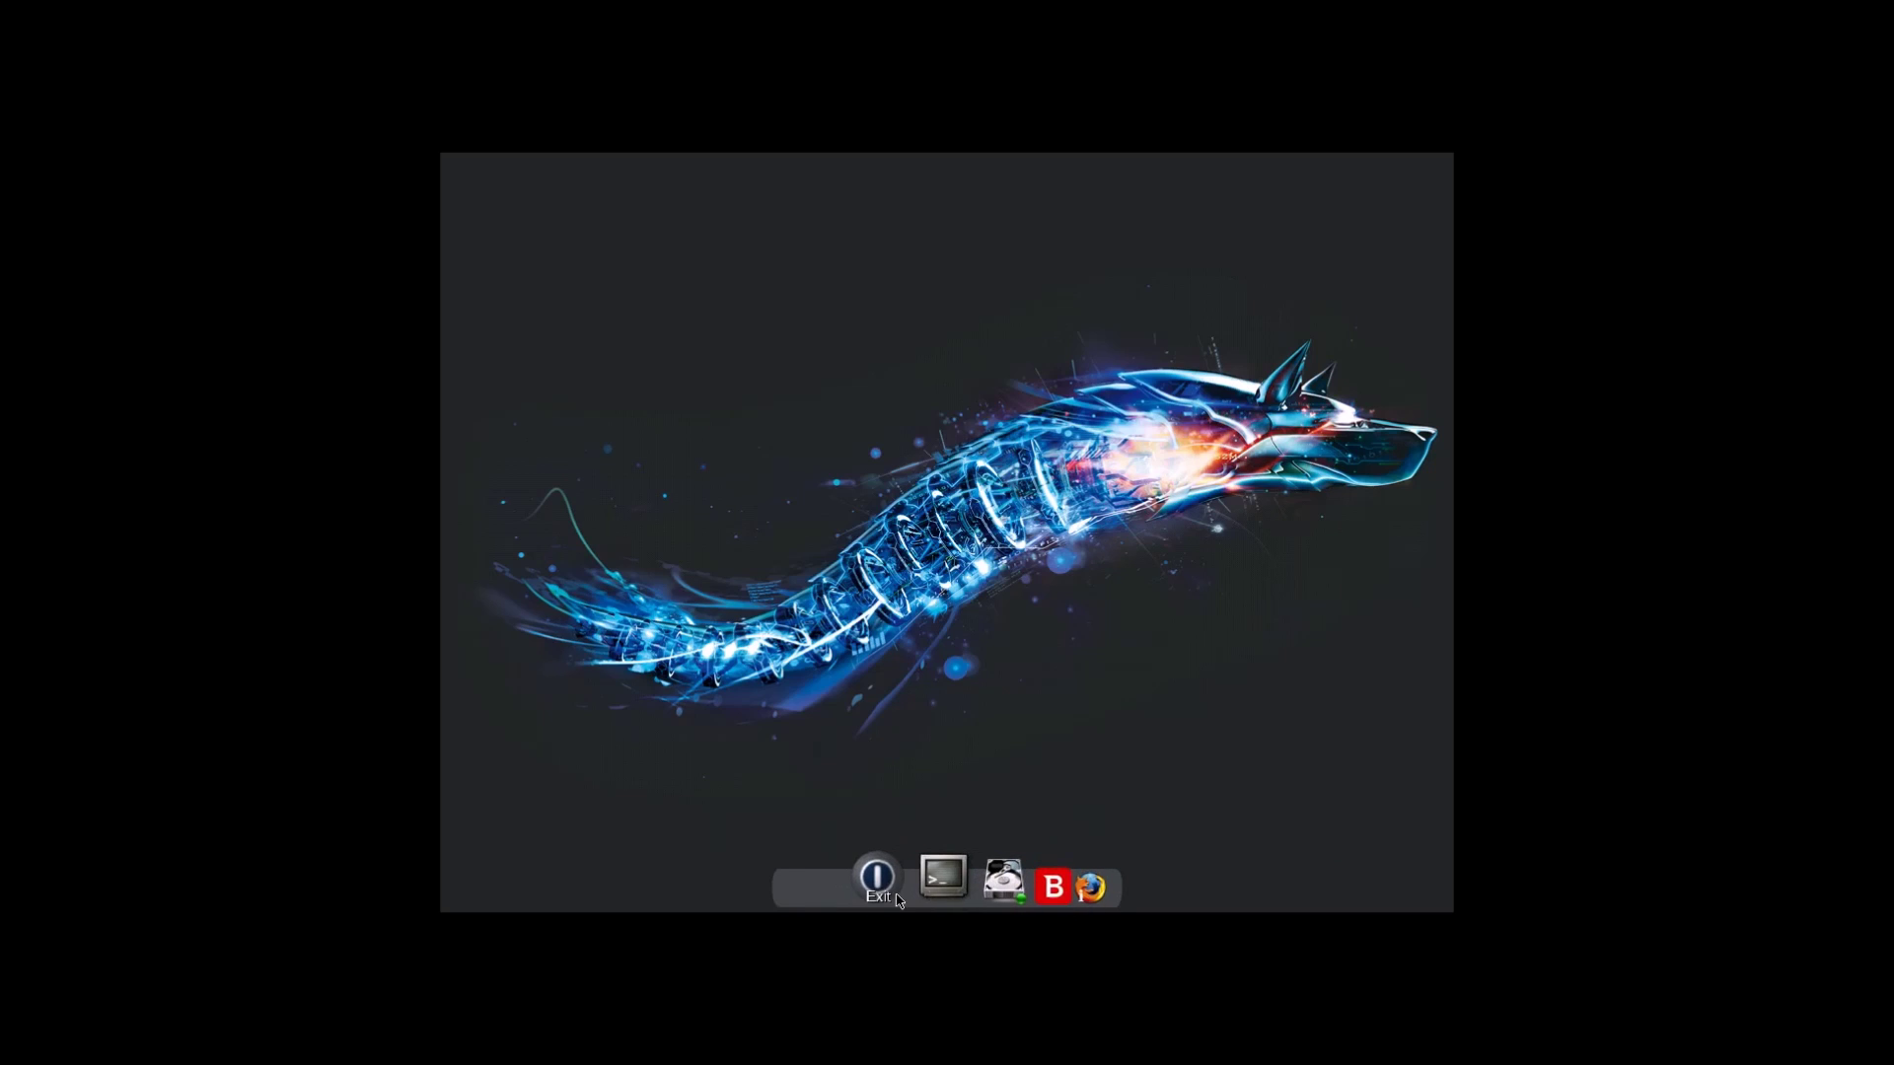
Exit the rescue environment to return to Windows
left_click(891, 898)
left_click(480, 209)
left_click(490, 241)
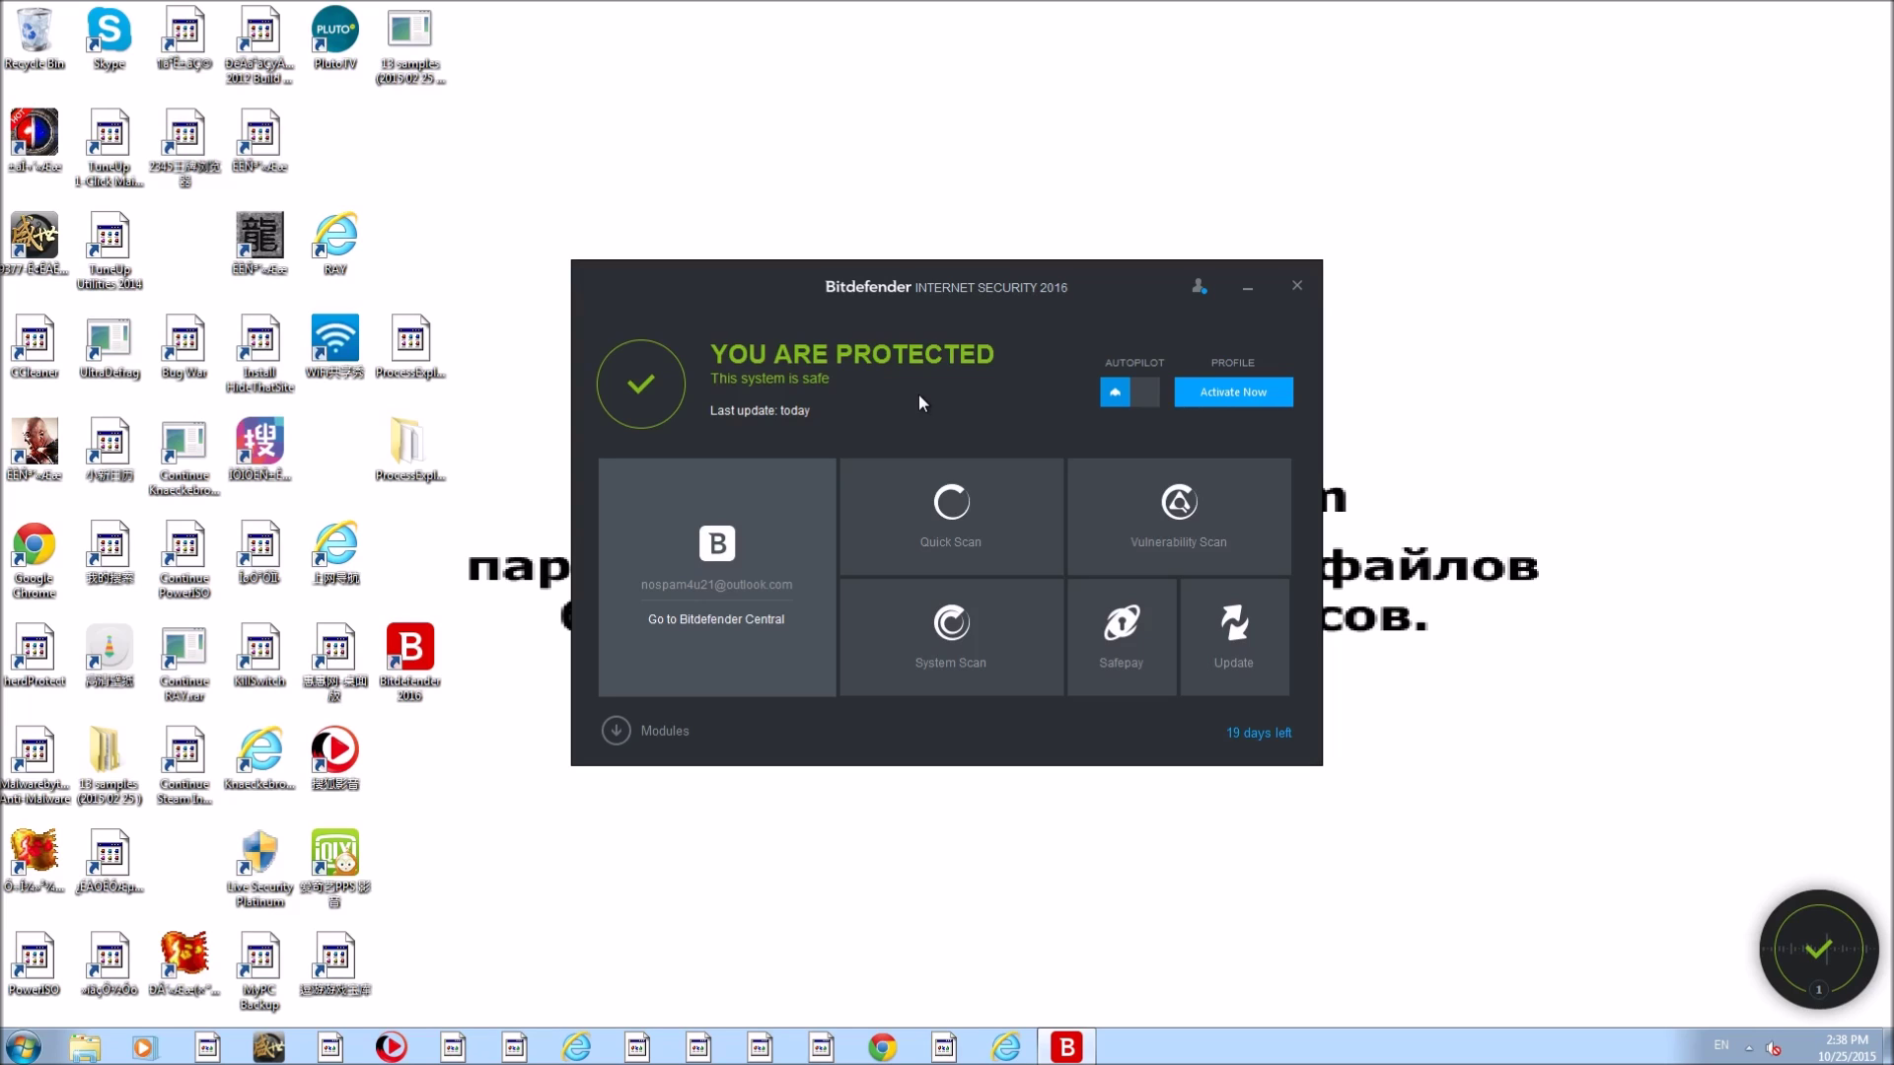
Run a System Scan in Bitdefender Internet Security 2016 and choose Delete for all remaining items
left_click(985, 647)
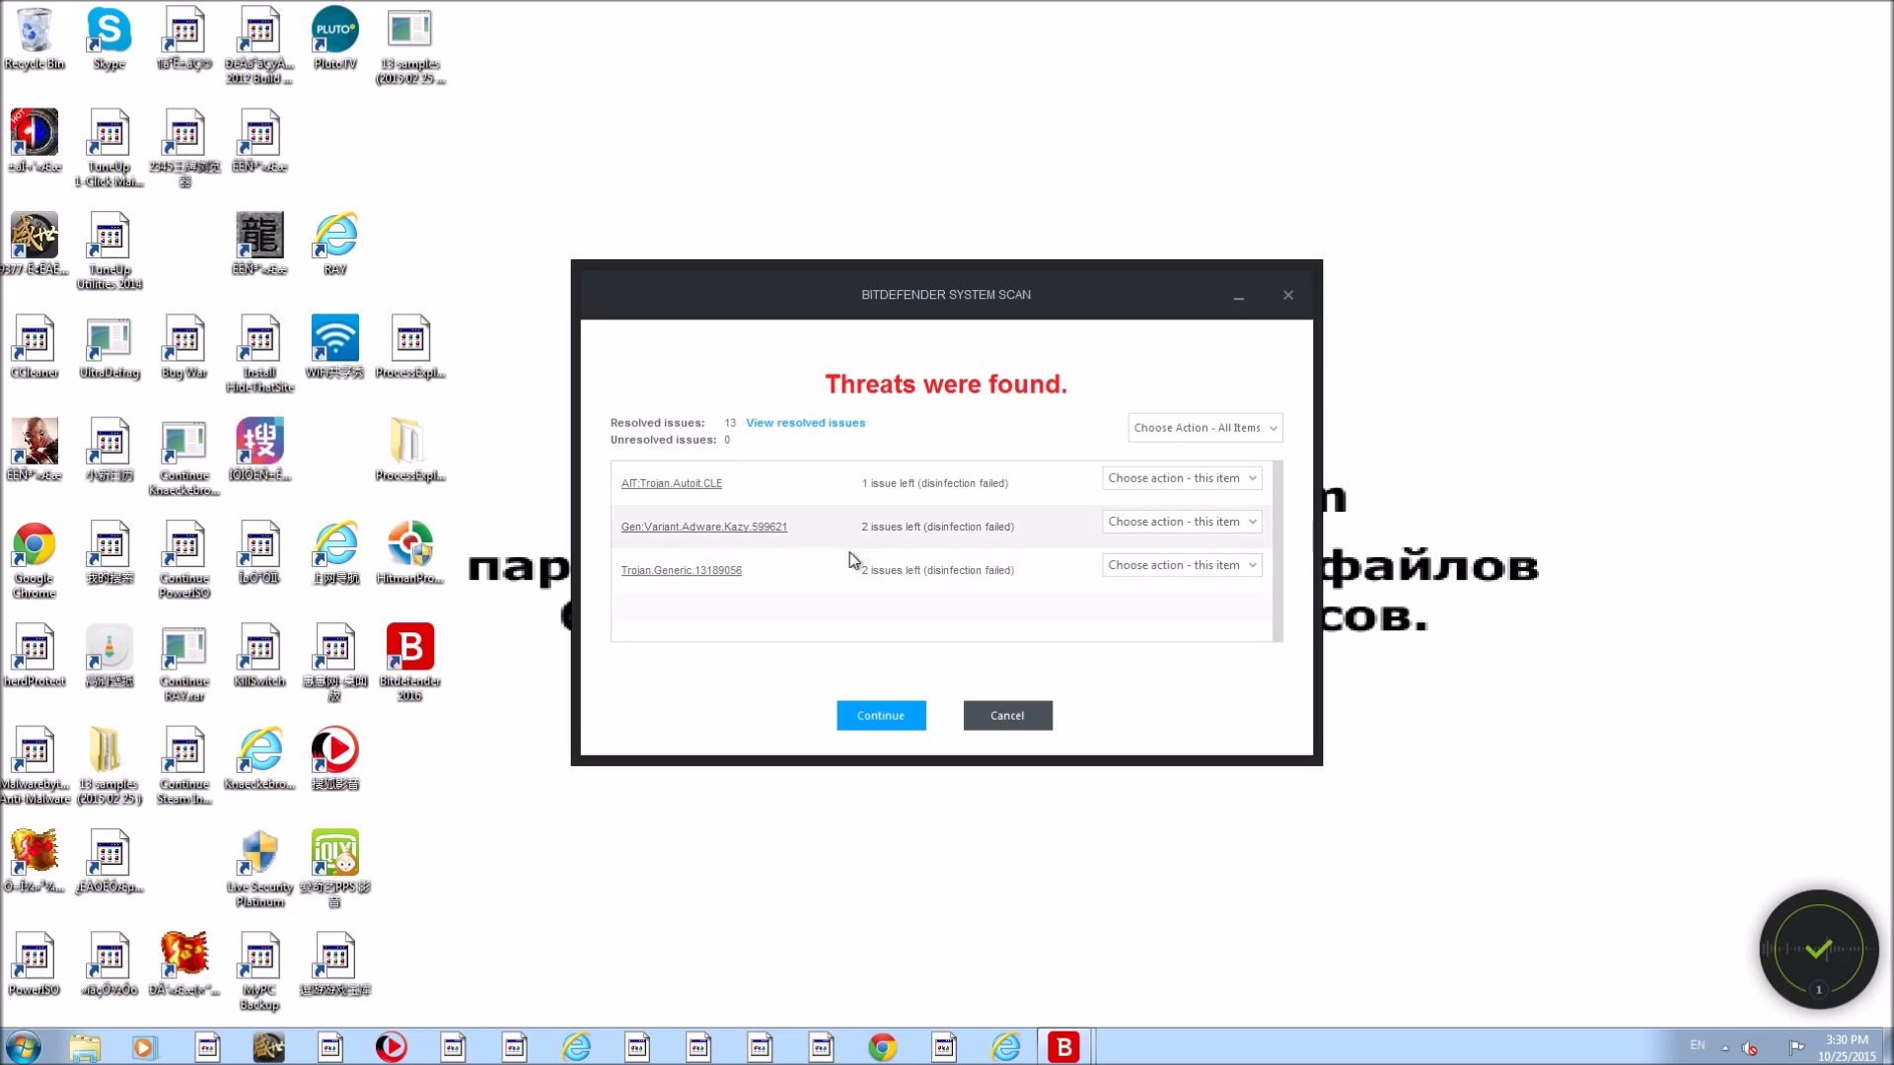
left_click(1191, 429)
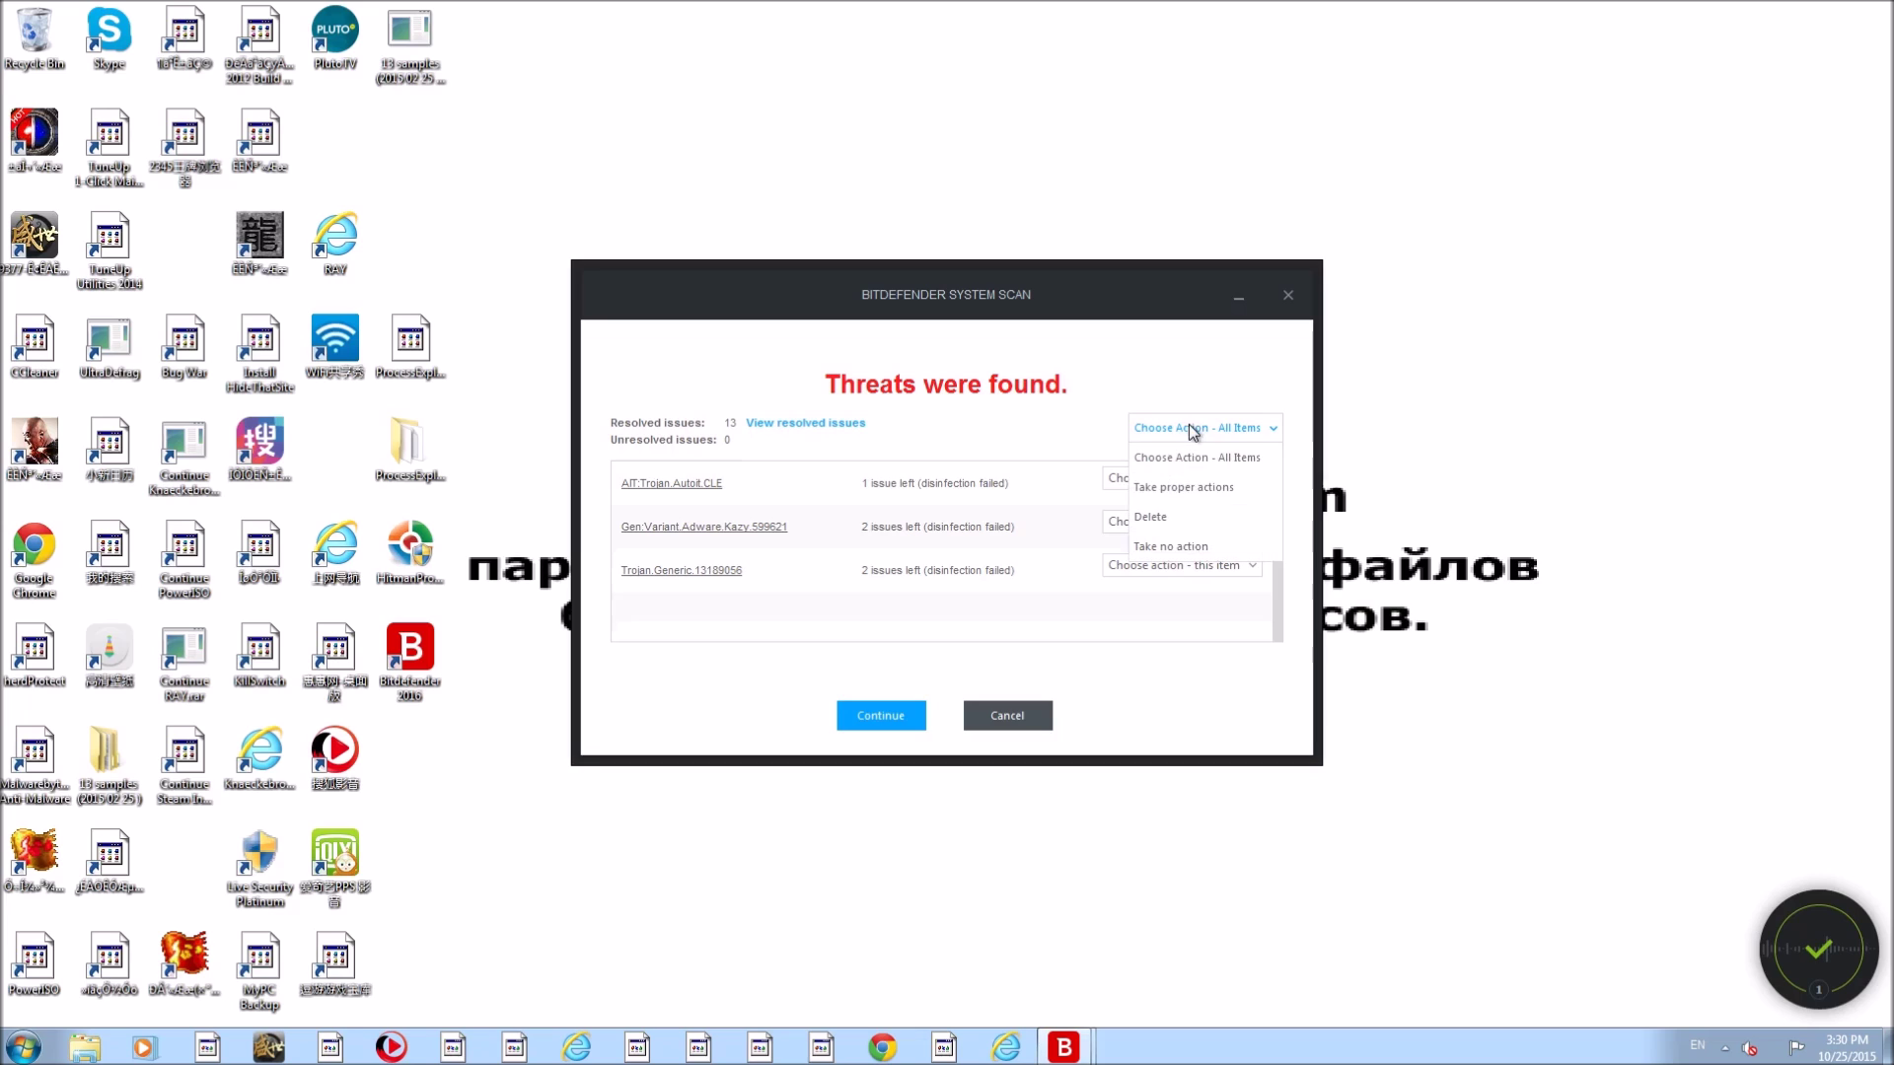
left_click(1162, 515)
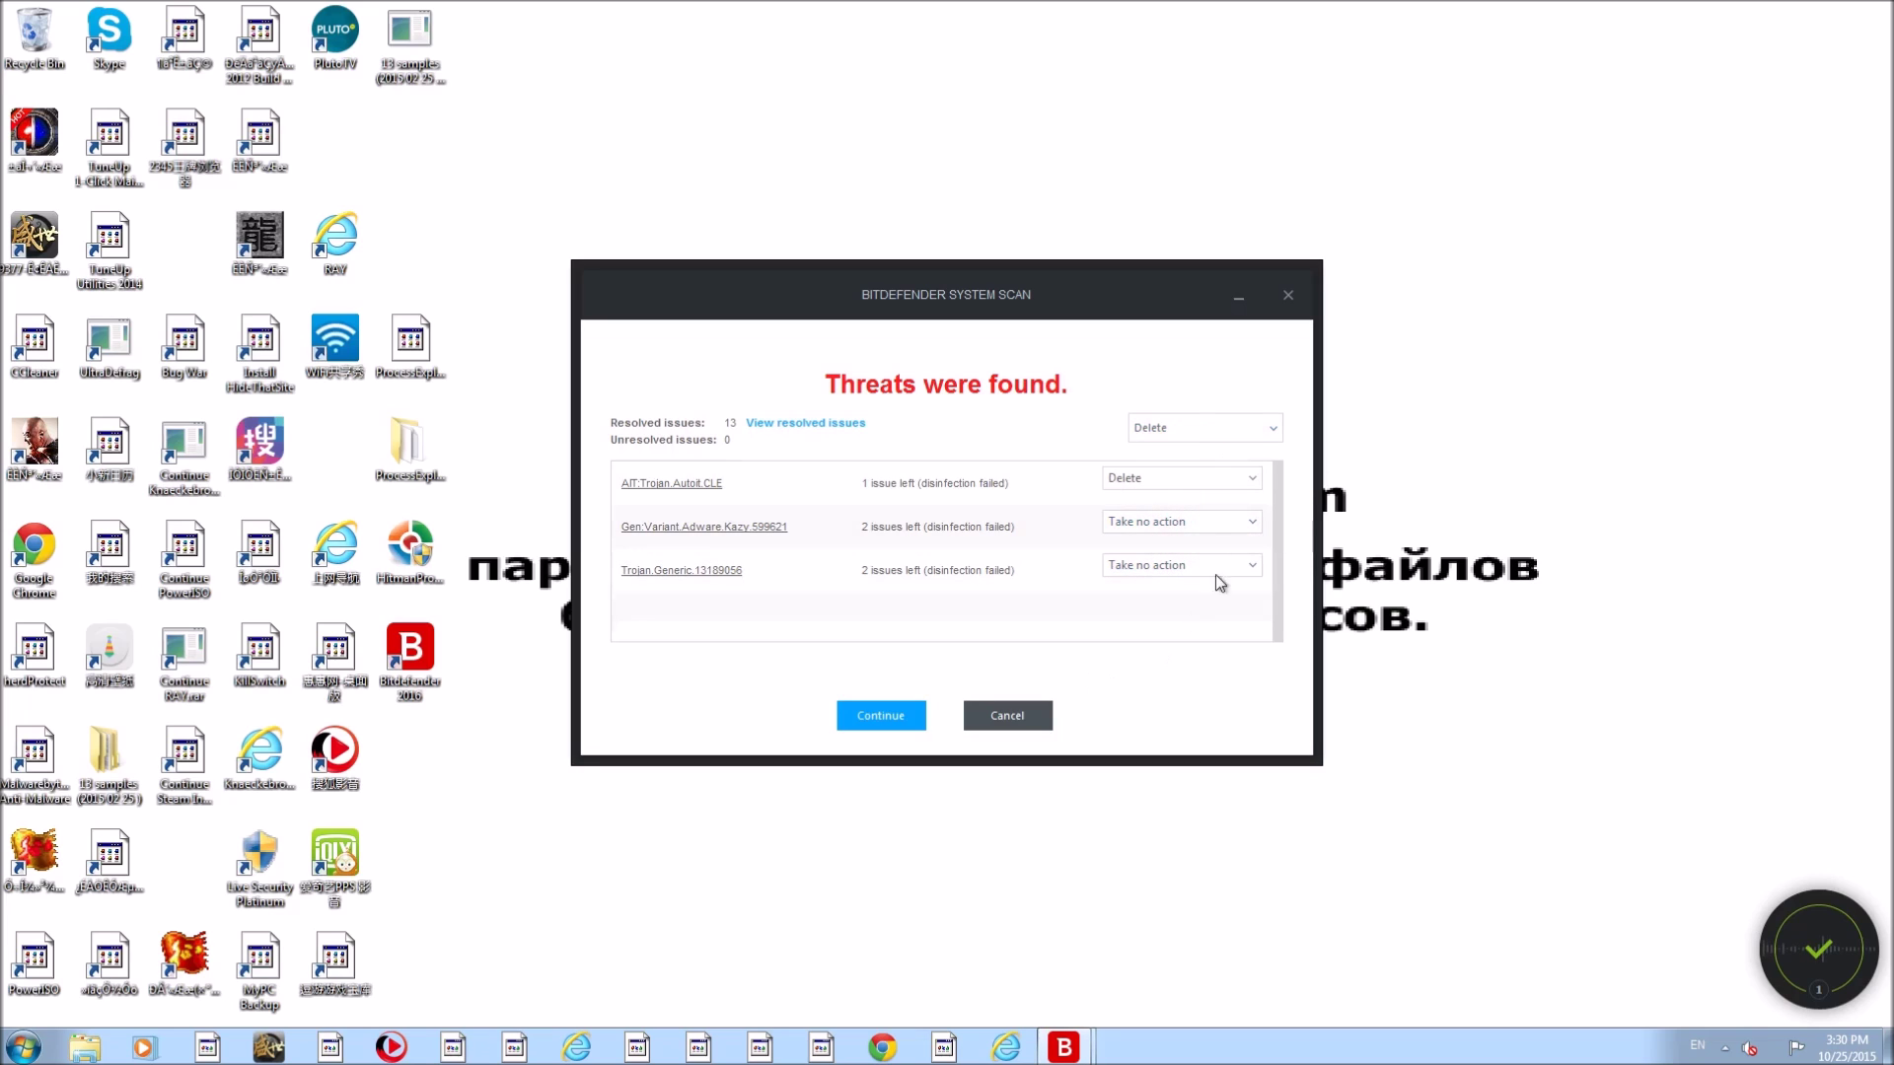
Assign Take proper actions to Gen:Variant.Adware.Kazy.599621 and Trojan.Generic.13189056, and apply the chosen actions to the threats
left_click(1176, 522)
left_click(1151, 566)
left_click(1151, 566)
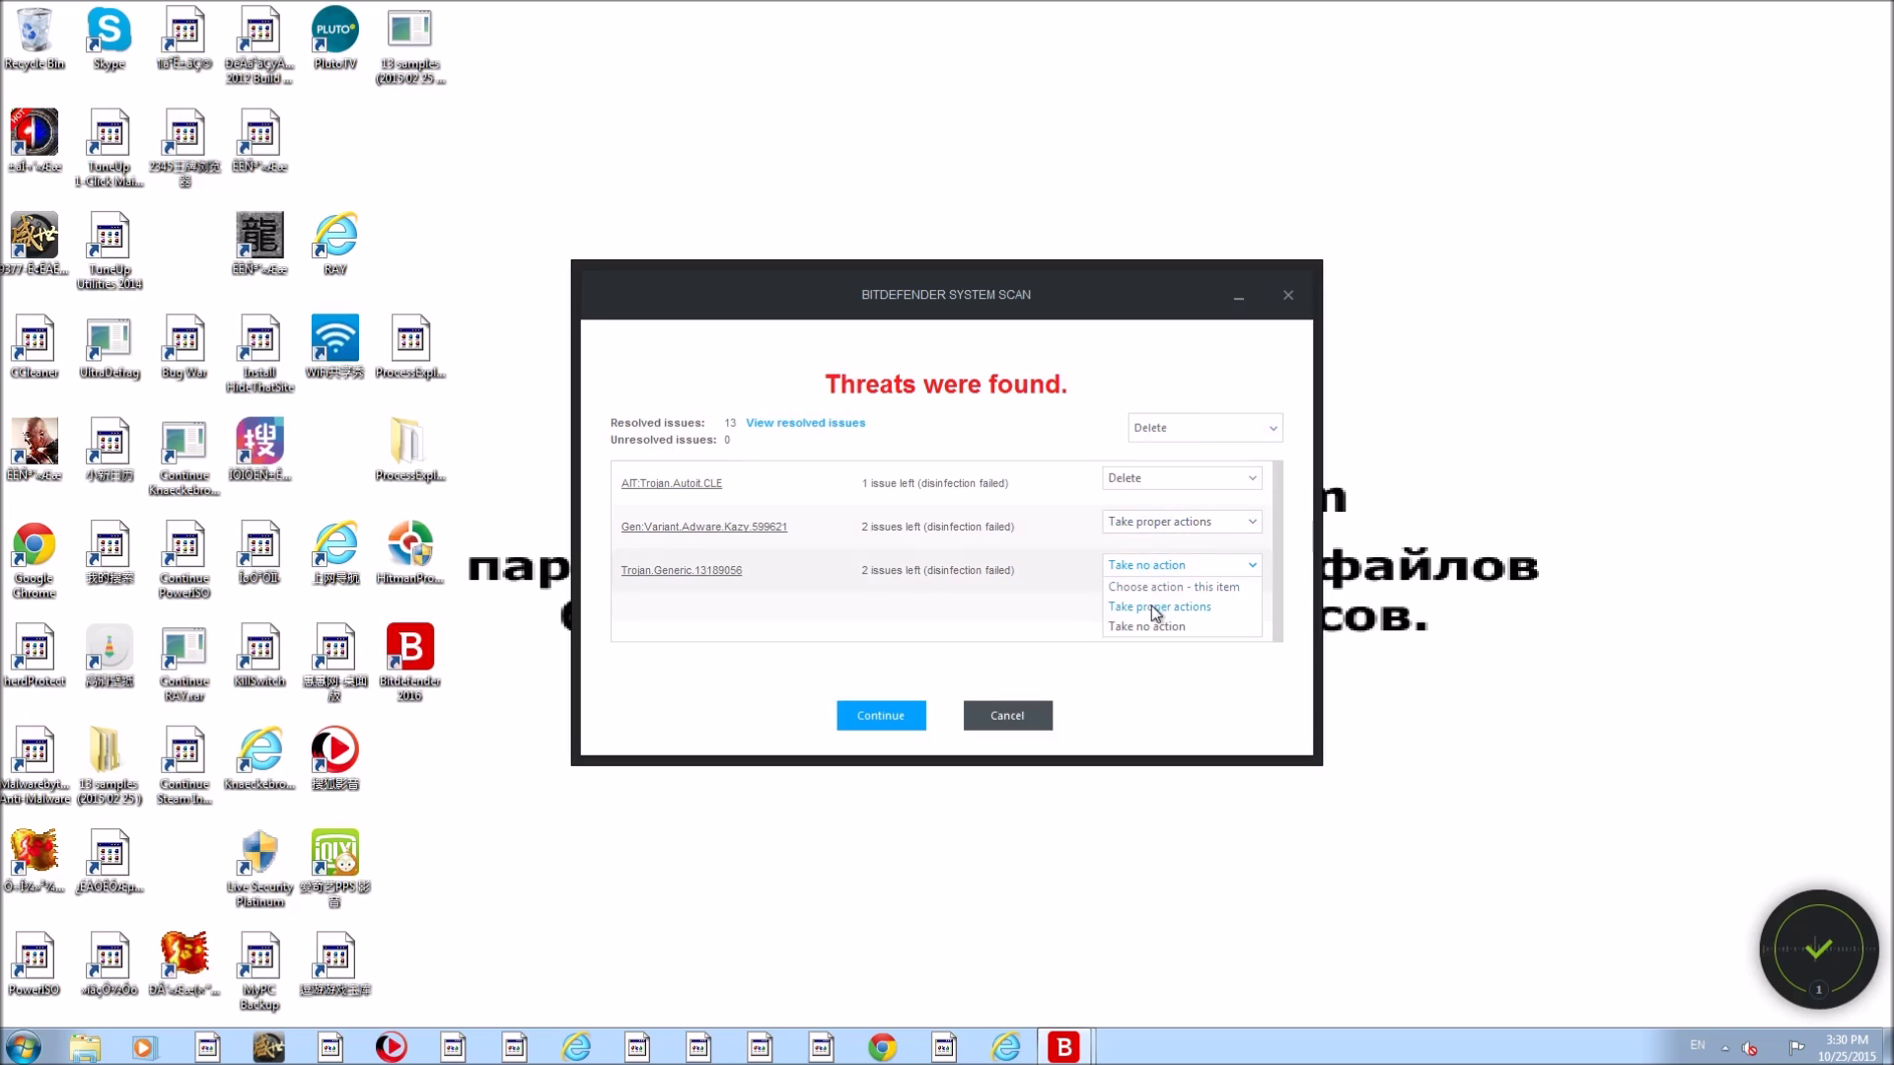
left_click(1152, 605)
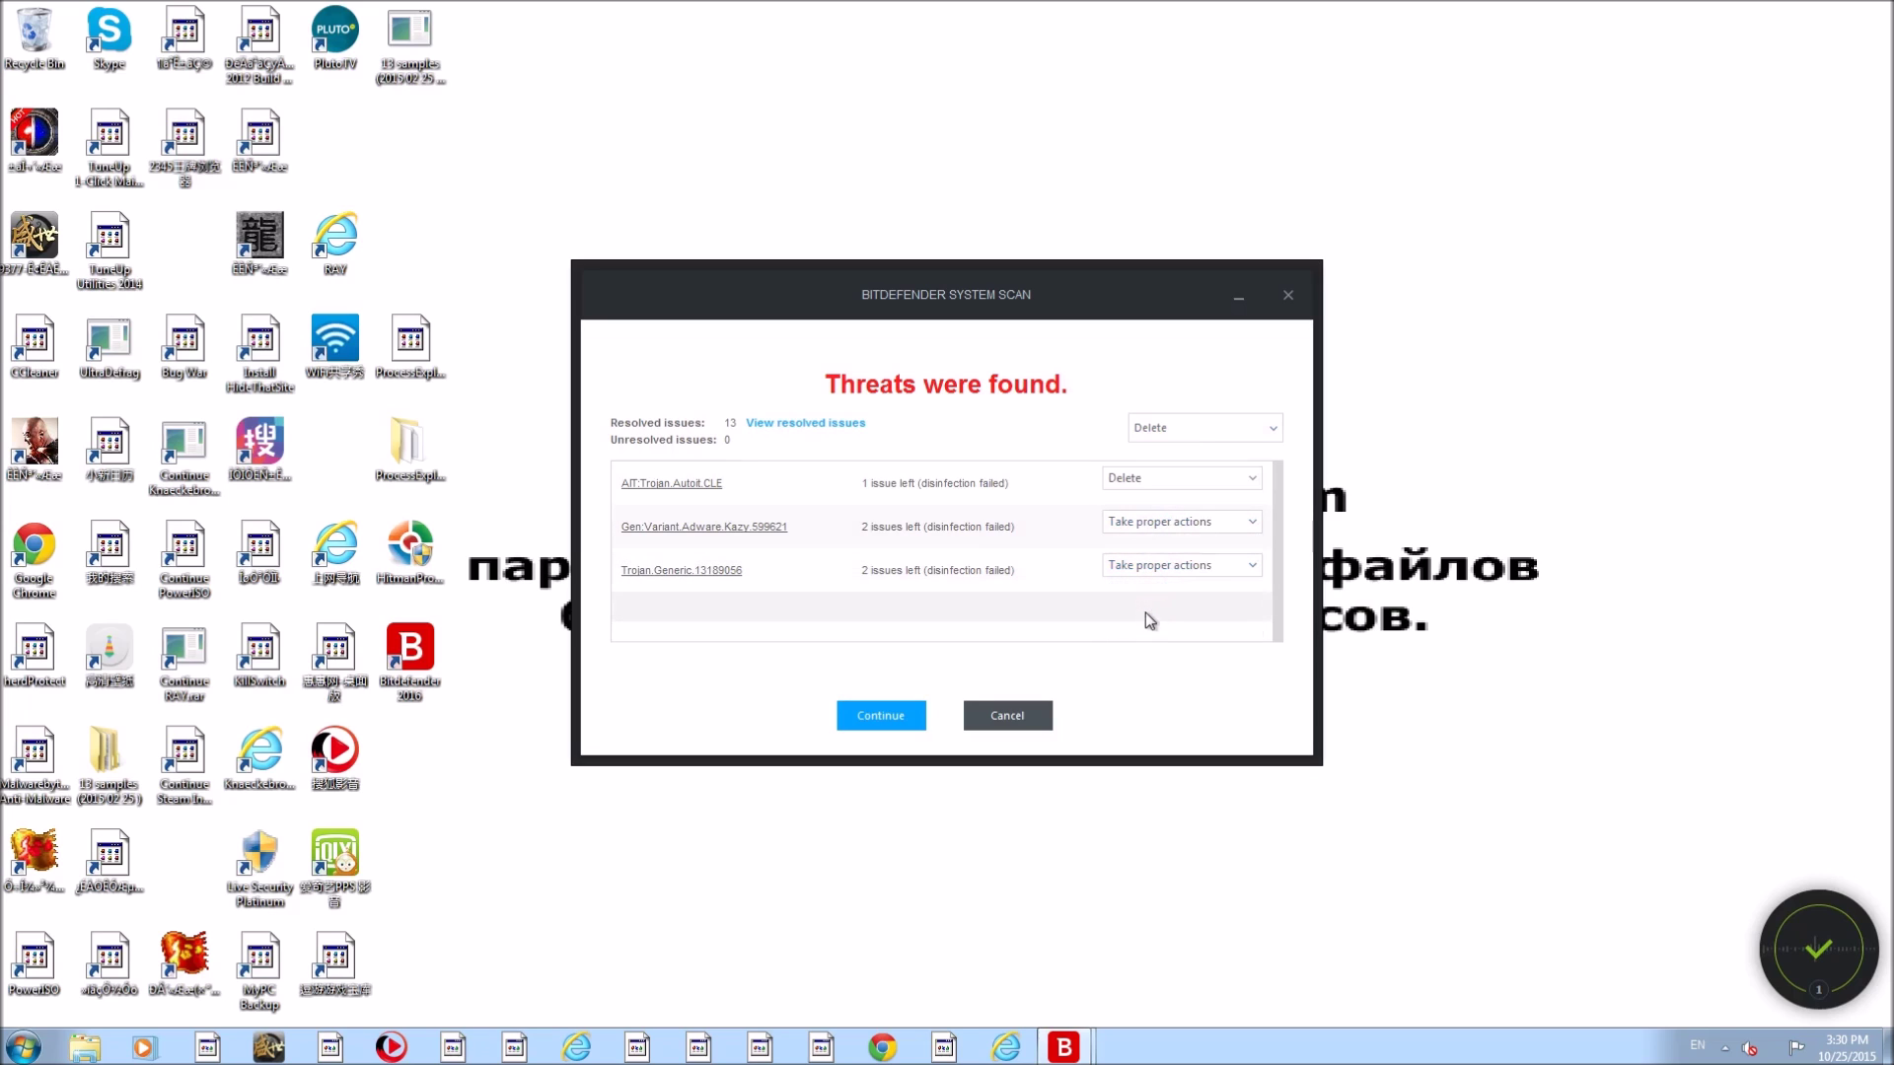
left_click(908, 731)
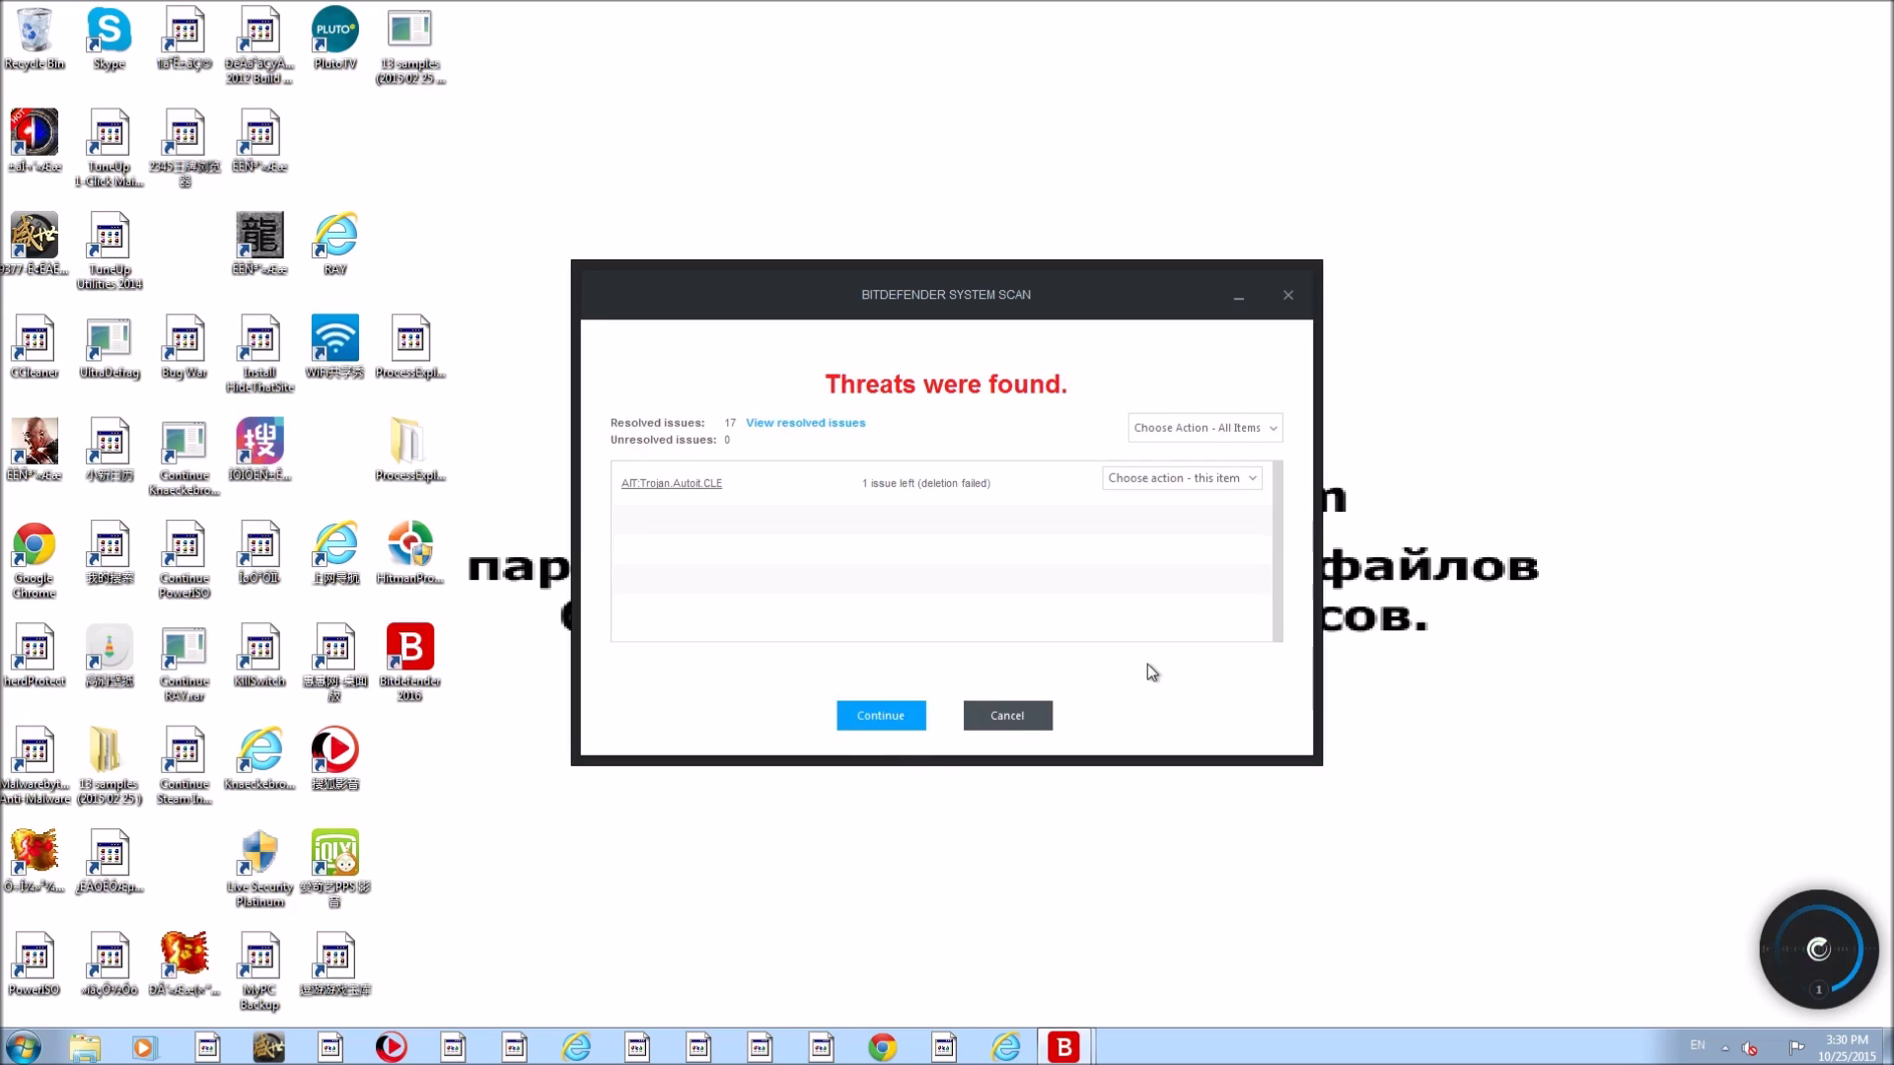
Assign Take proper actions to the remaining AIT:Trojan.Autoit.CLE threat and apply it
left_click(1175, 478)
left_click(1160, 518)
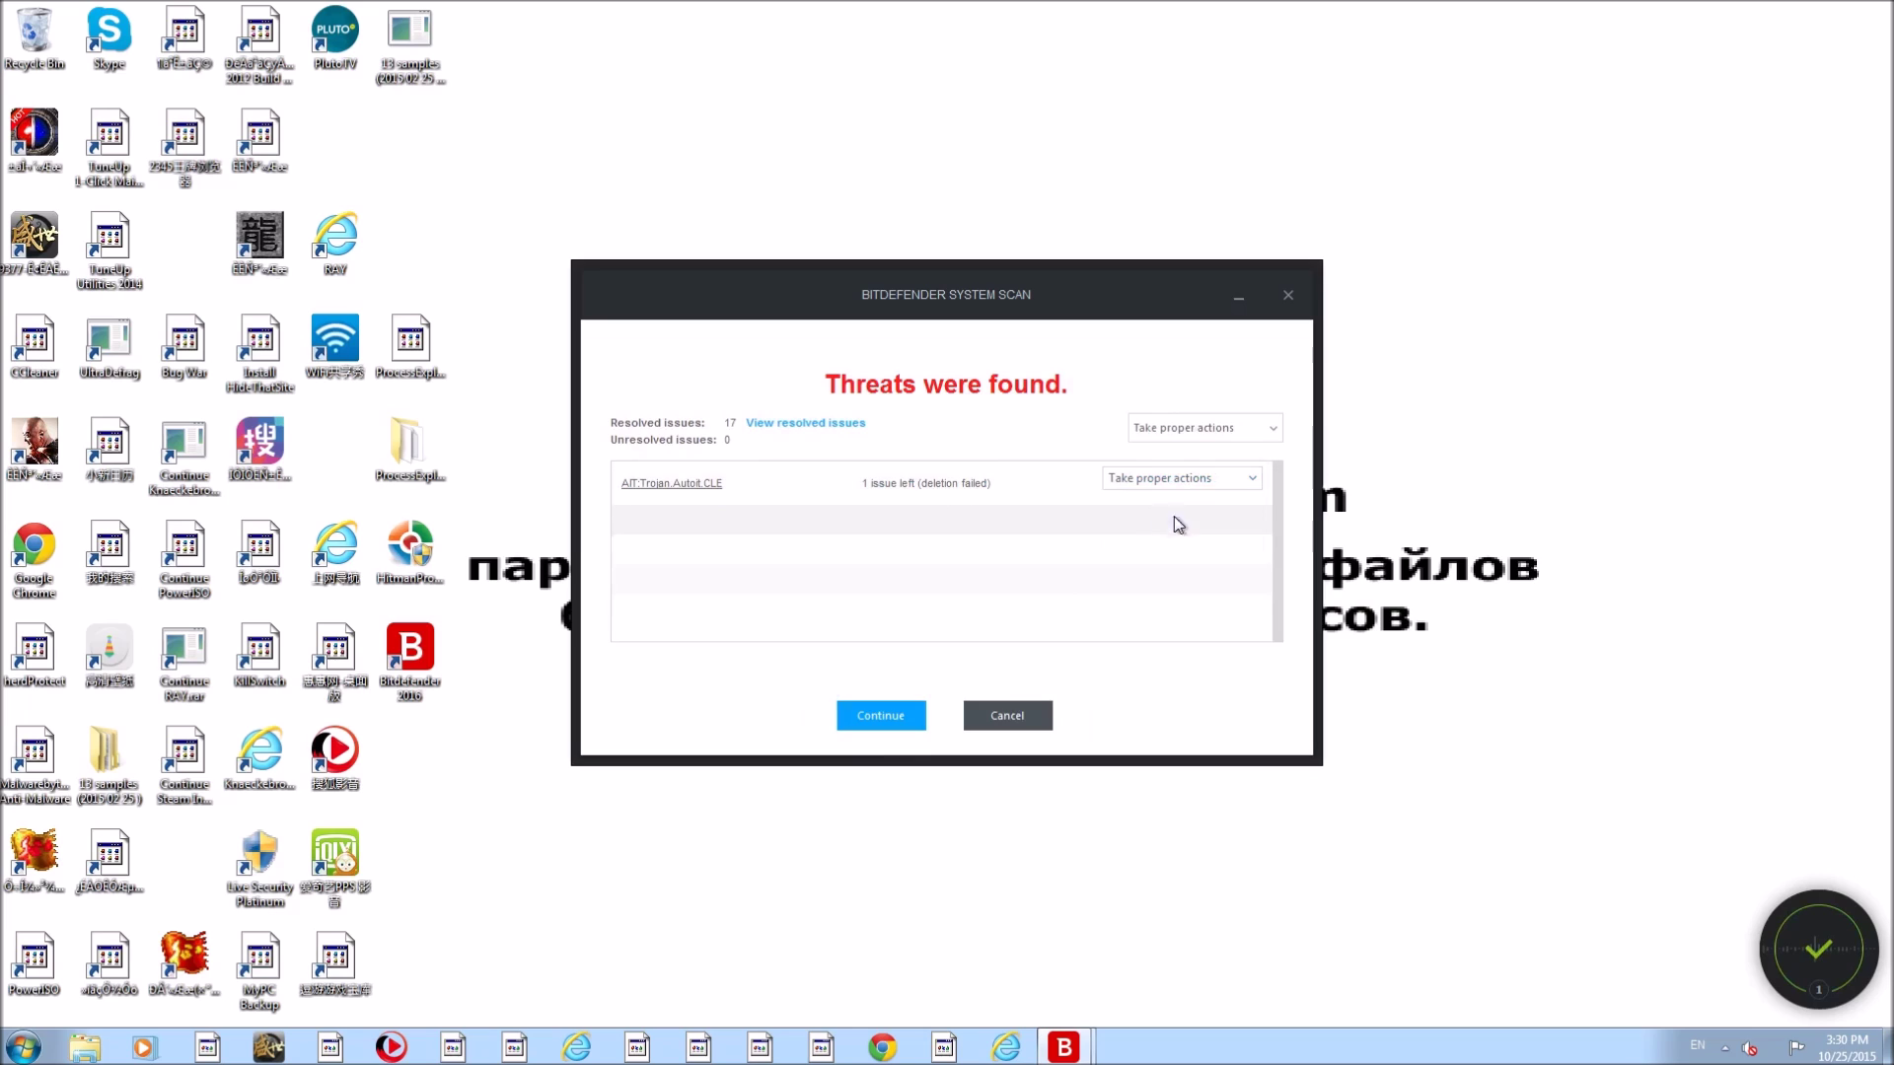
left_click(902, 719)
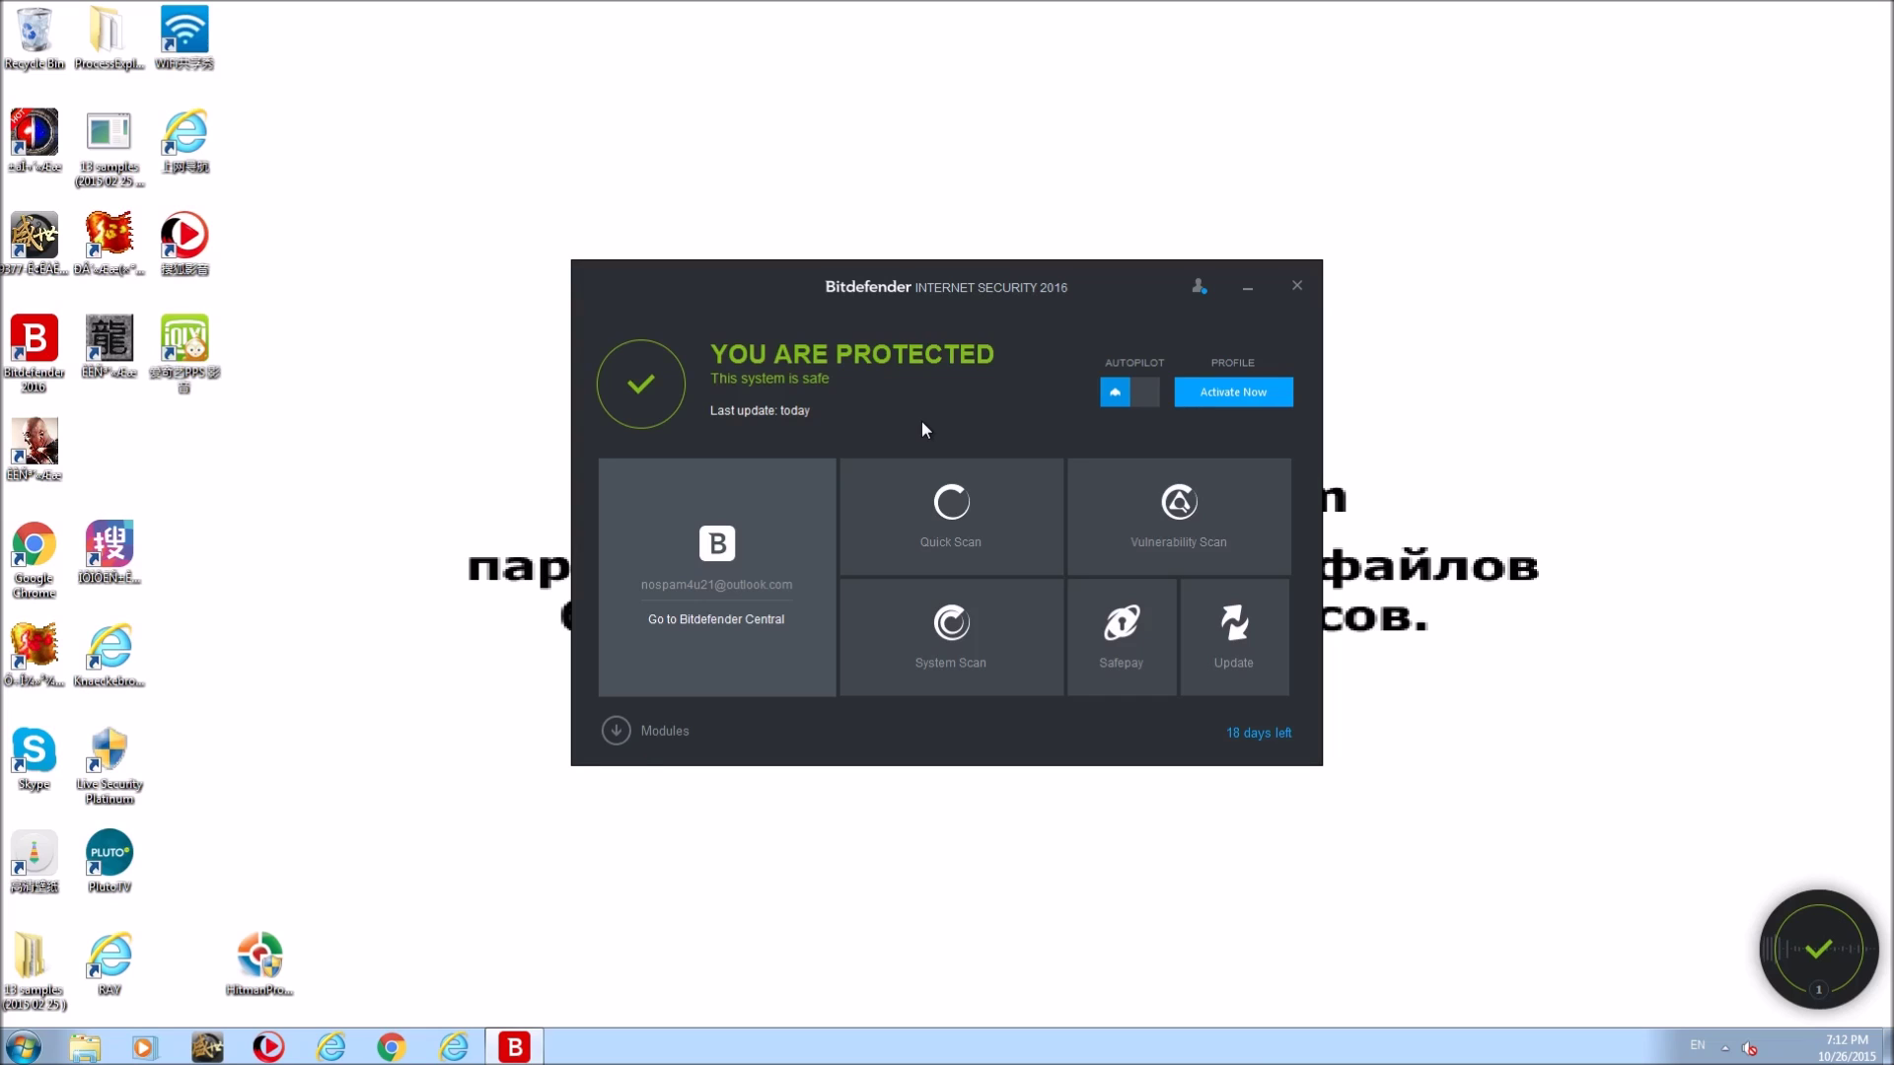
Turn off Autopilot and set up a new custom scan task named "Super Sc" with drive C: as its target
left_click(1131, 391)
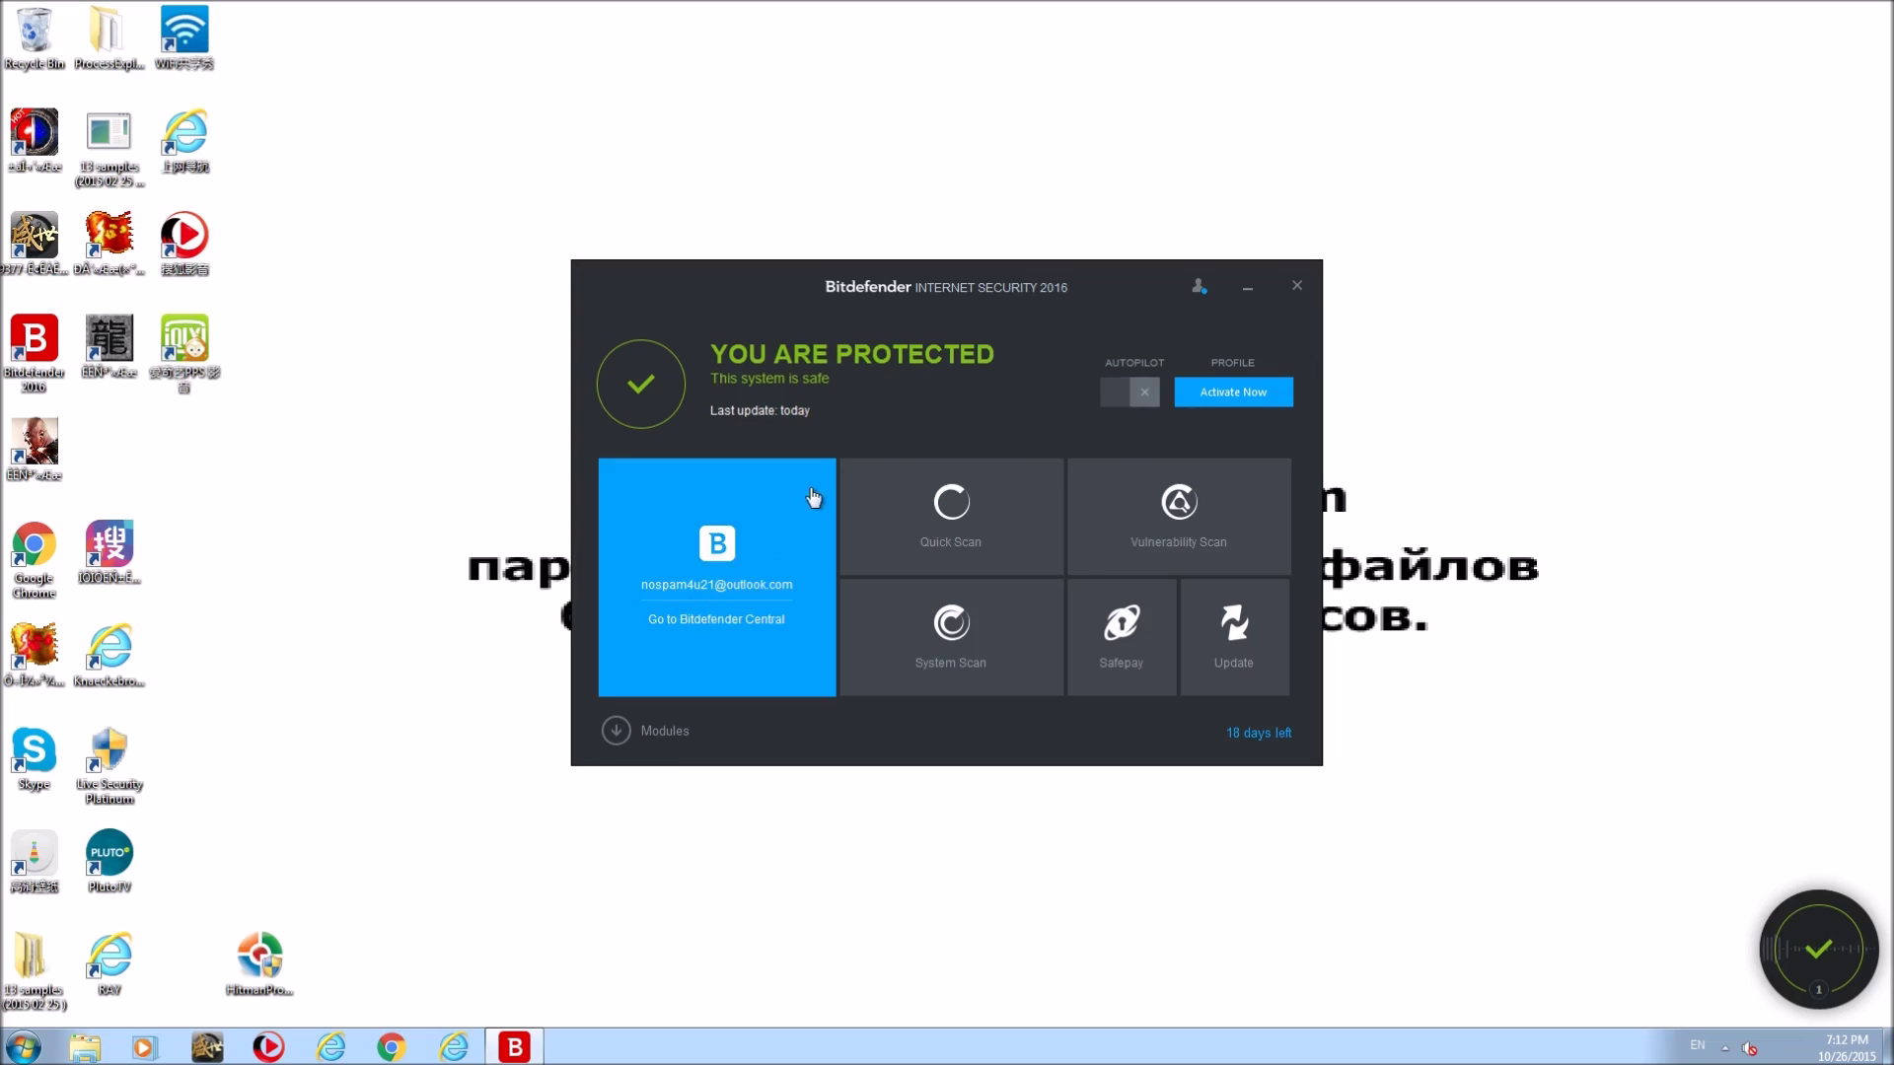
left_click(620, 734)
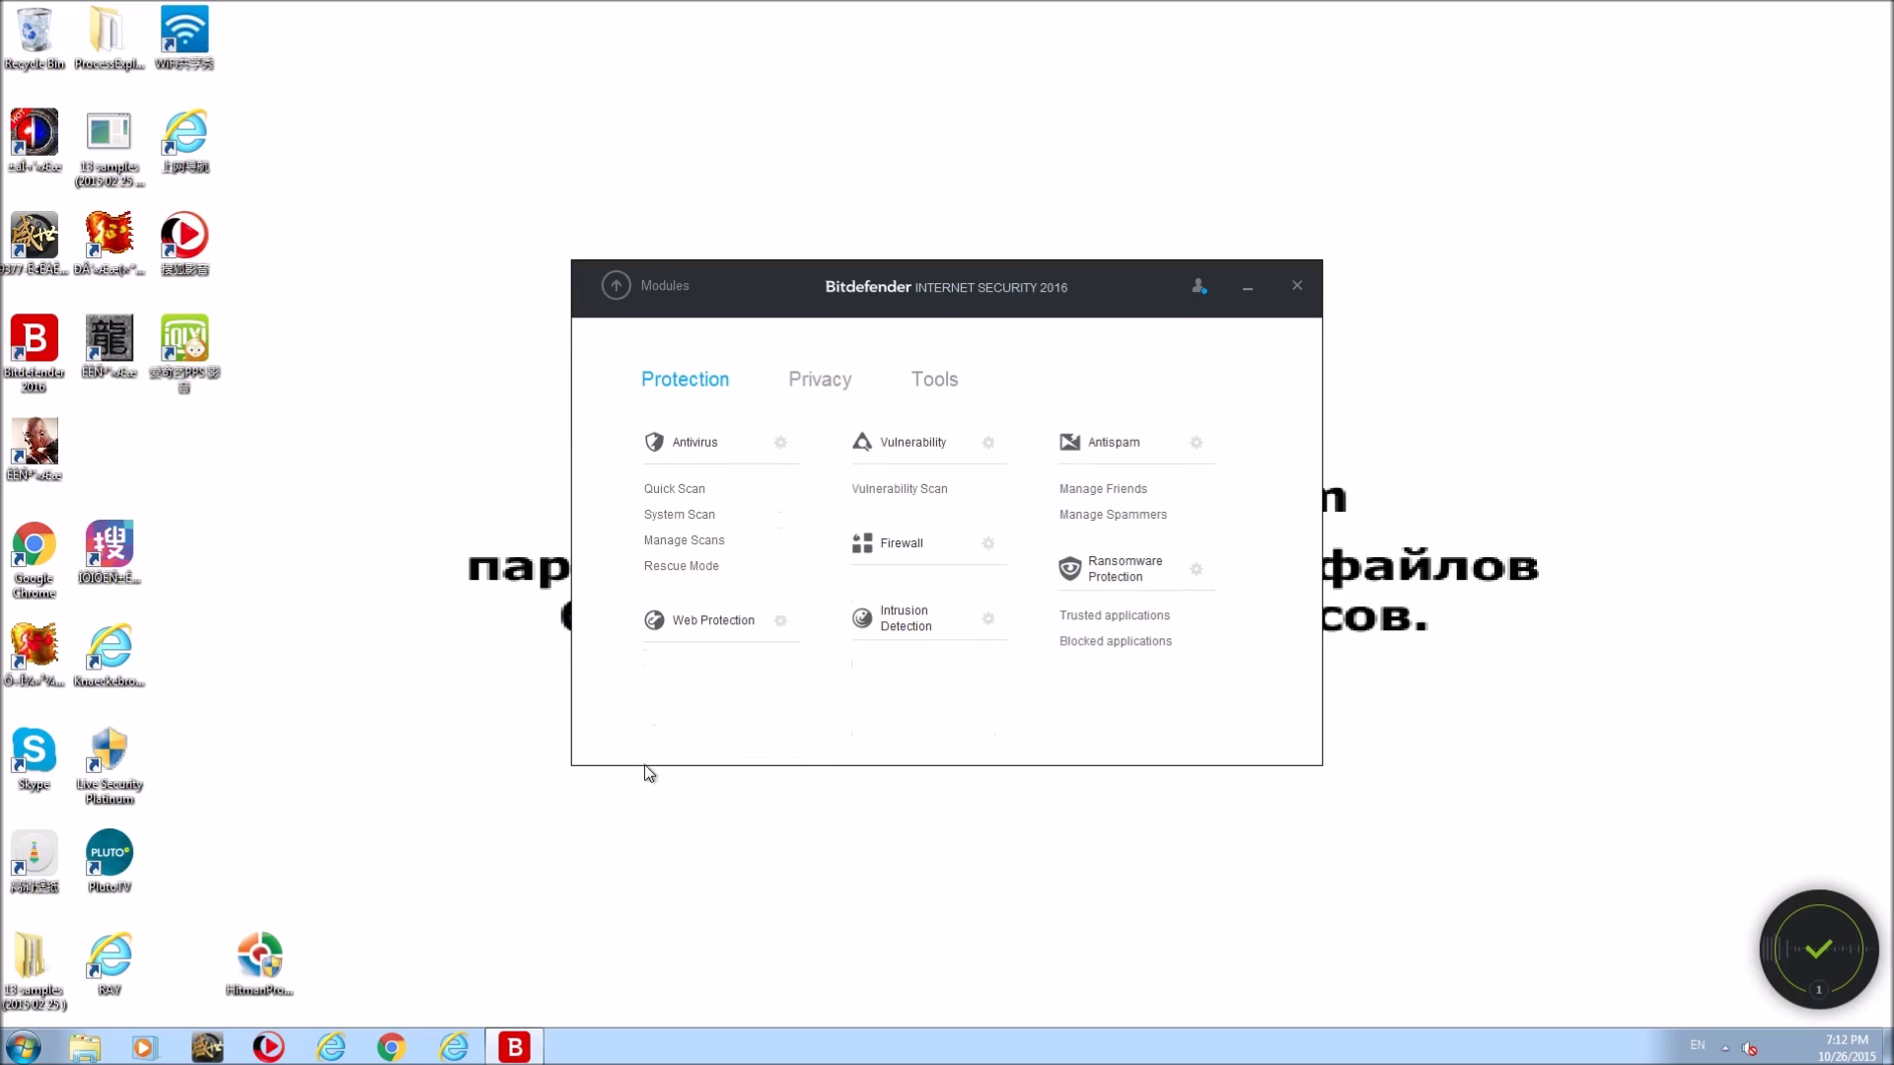
left_click(685, 533)
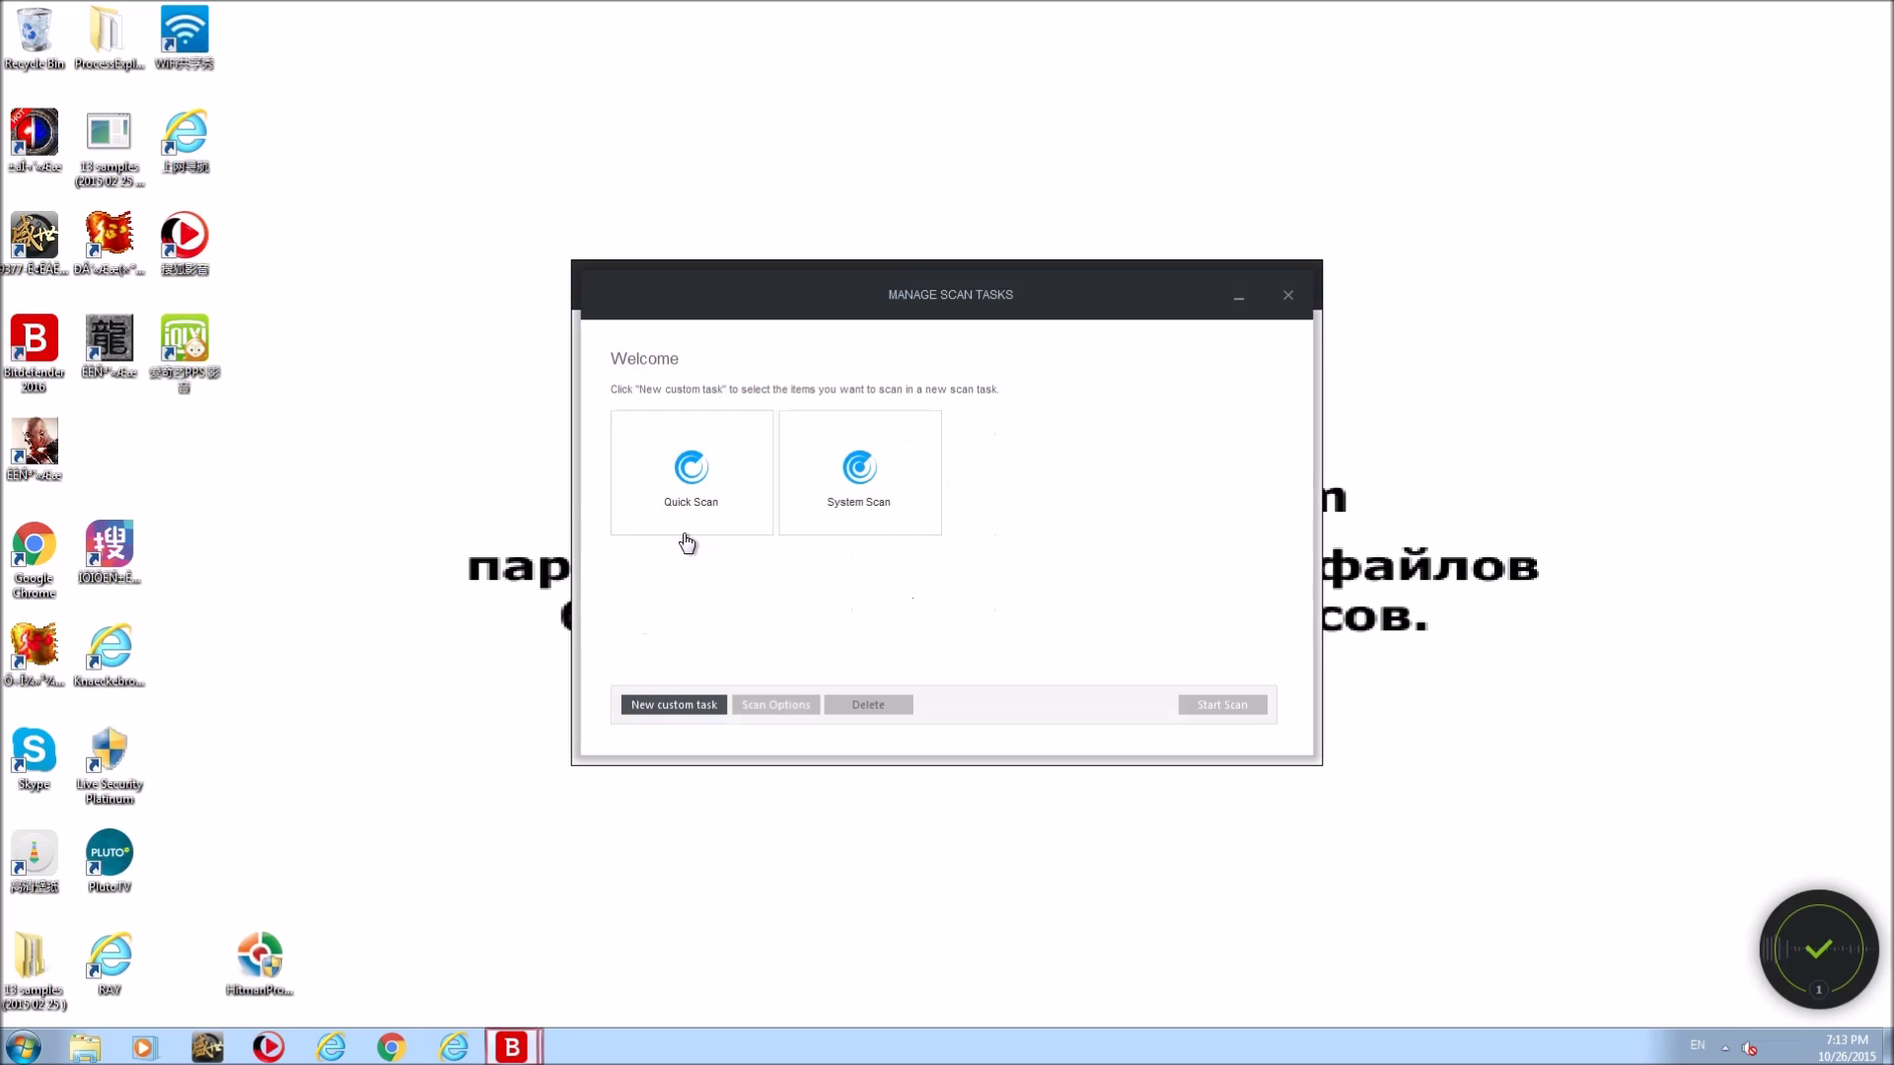
left_click(708, 715)
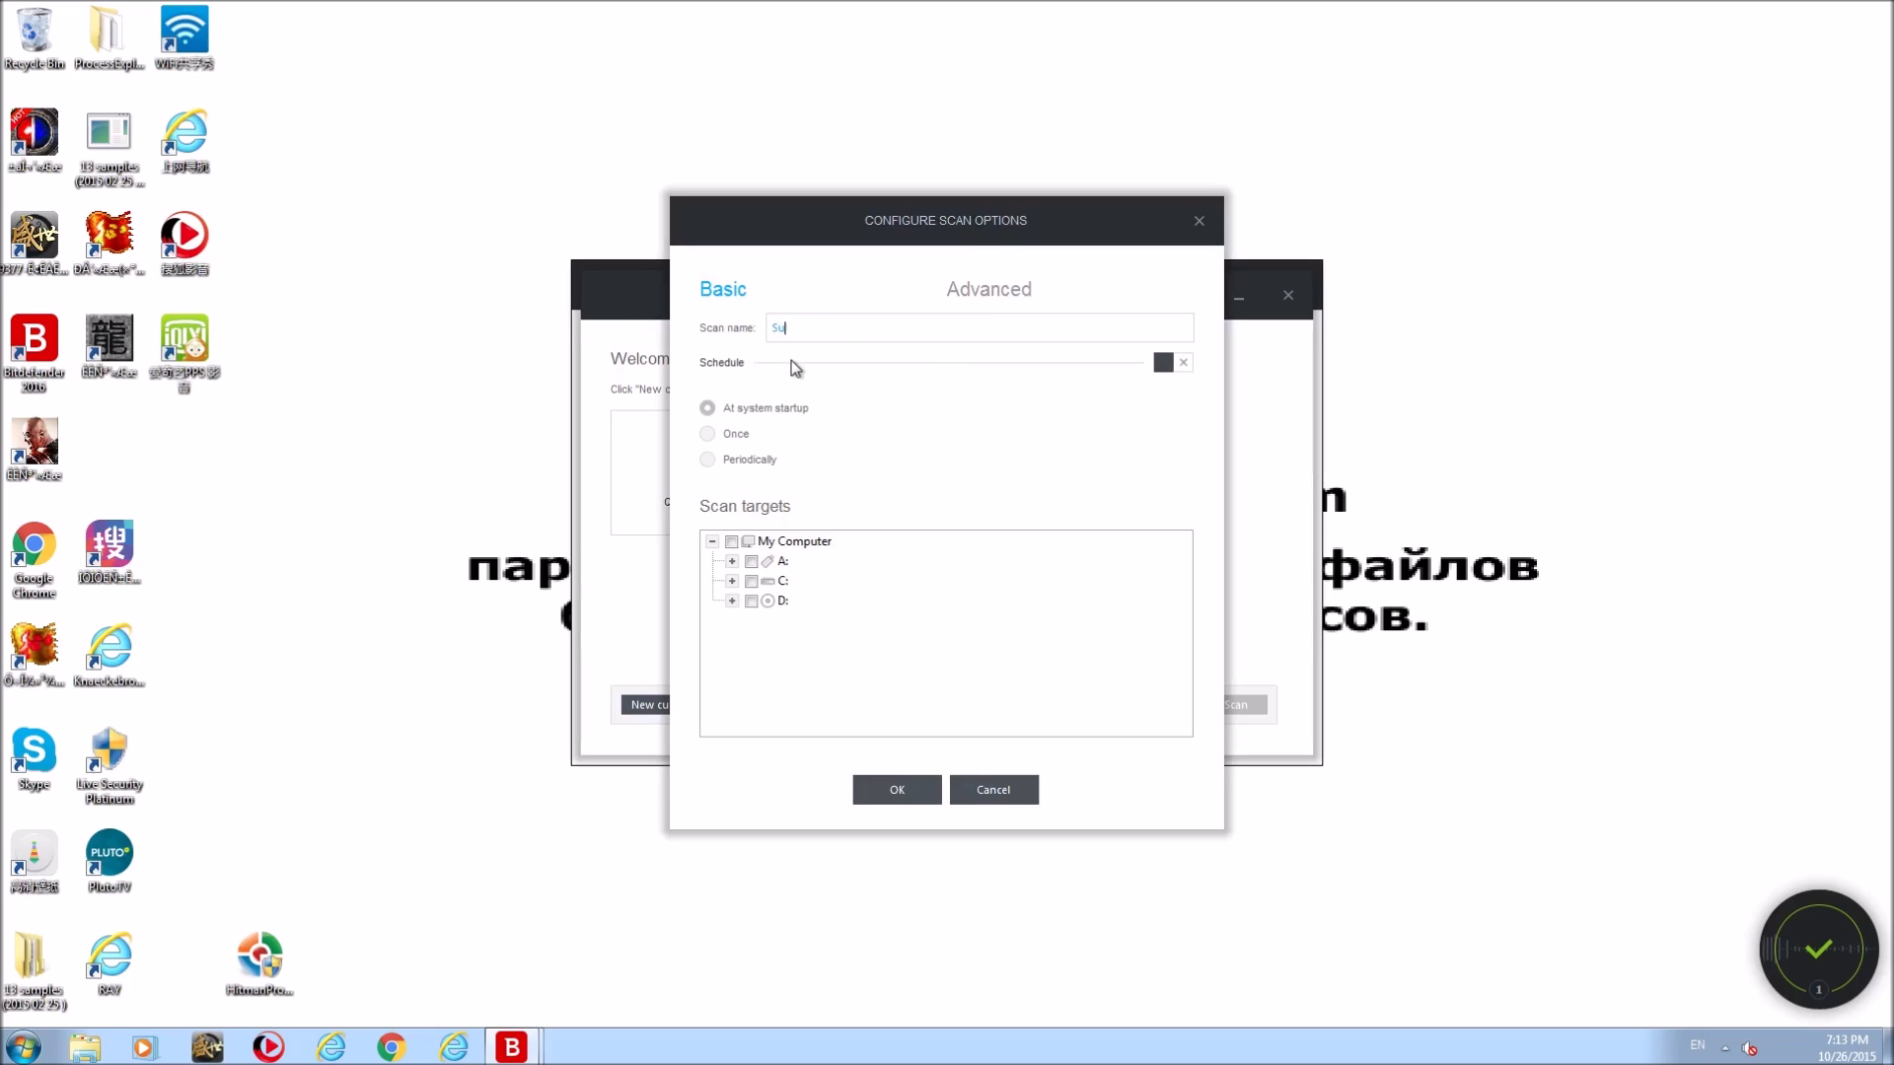
type("Super Sc")
left_click(751, 581)
Set the task's scan level to Aggressive, then review and accept its file type, archive and miscellaneous options
left_click(1012, 294)
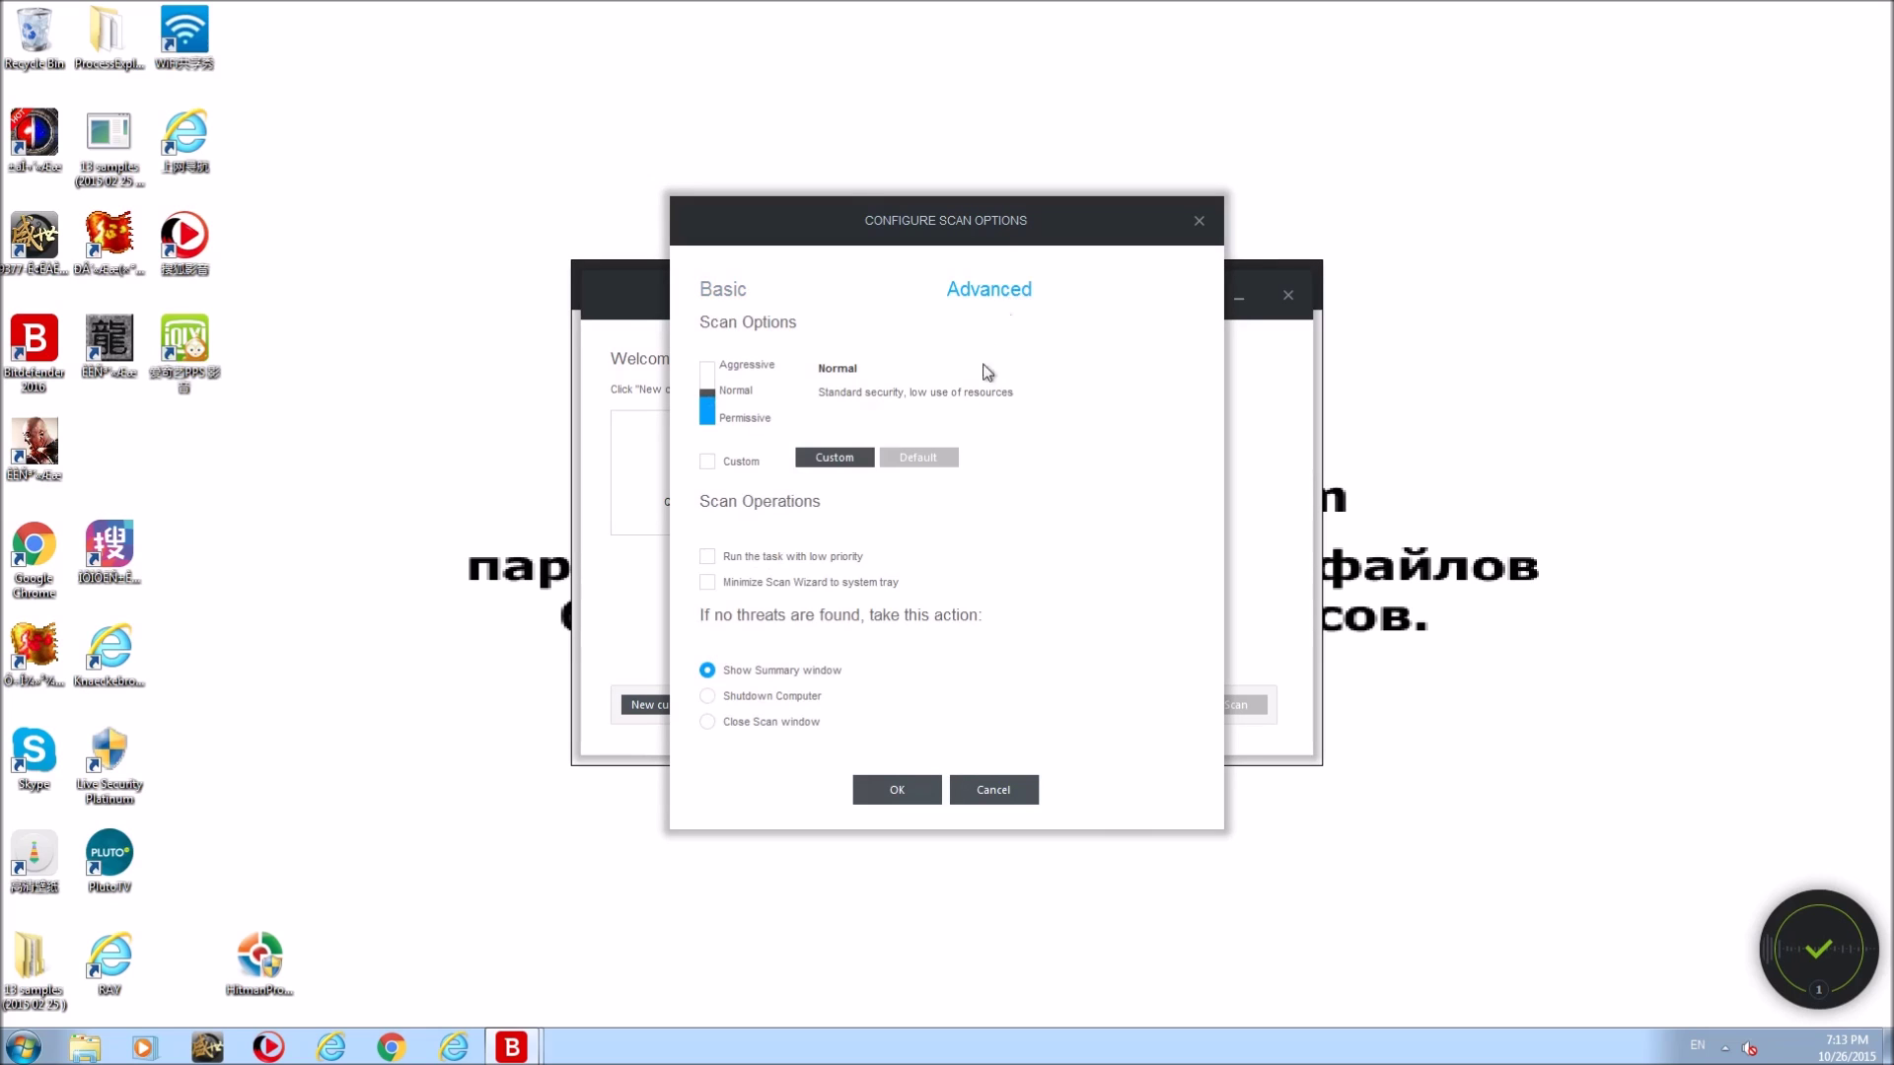
left_click(712, 367)
left_click(857, 458)
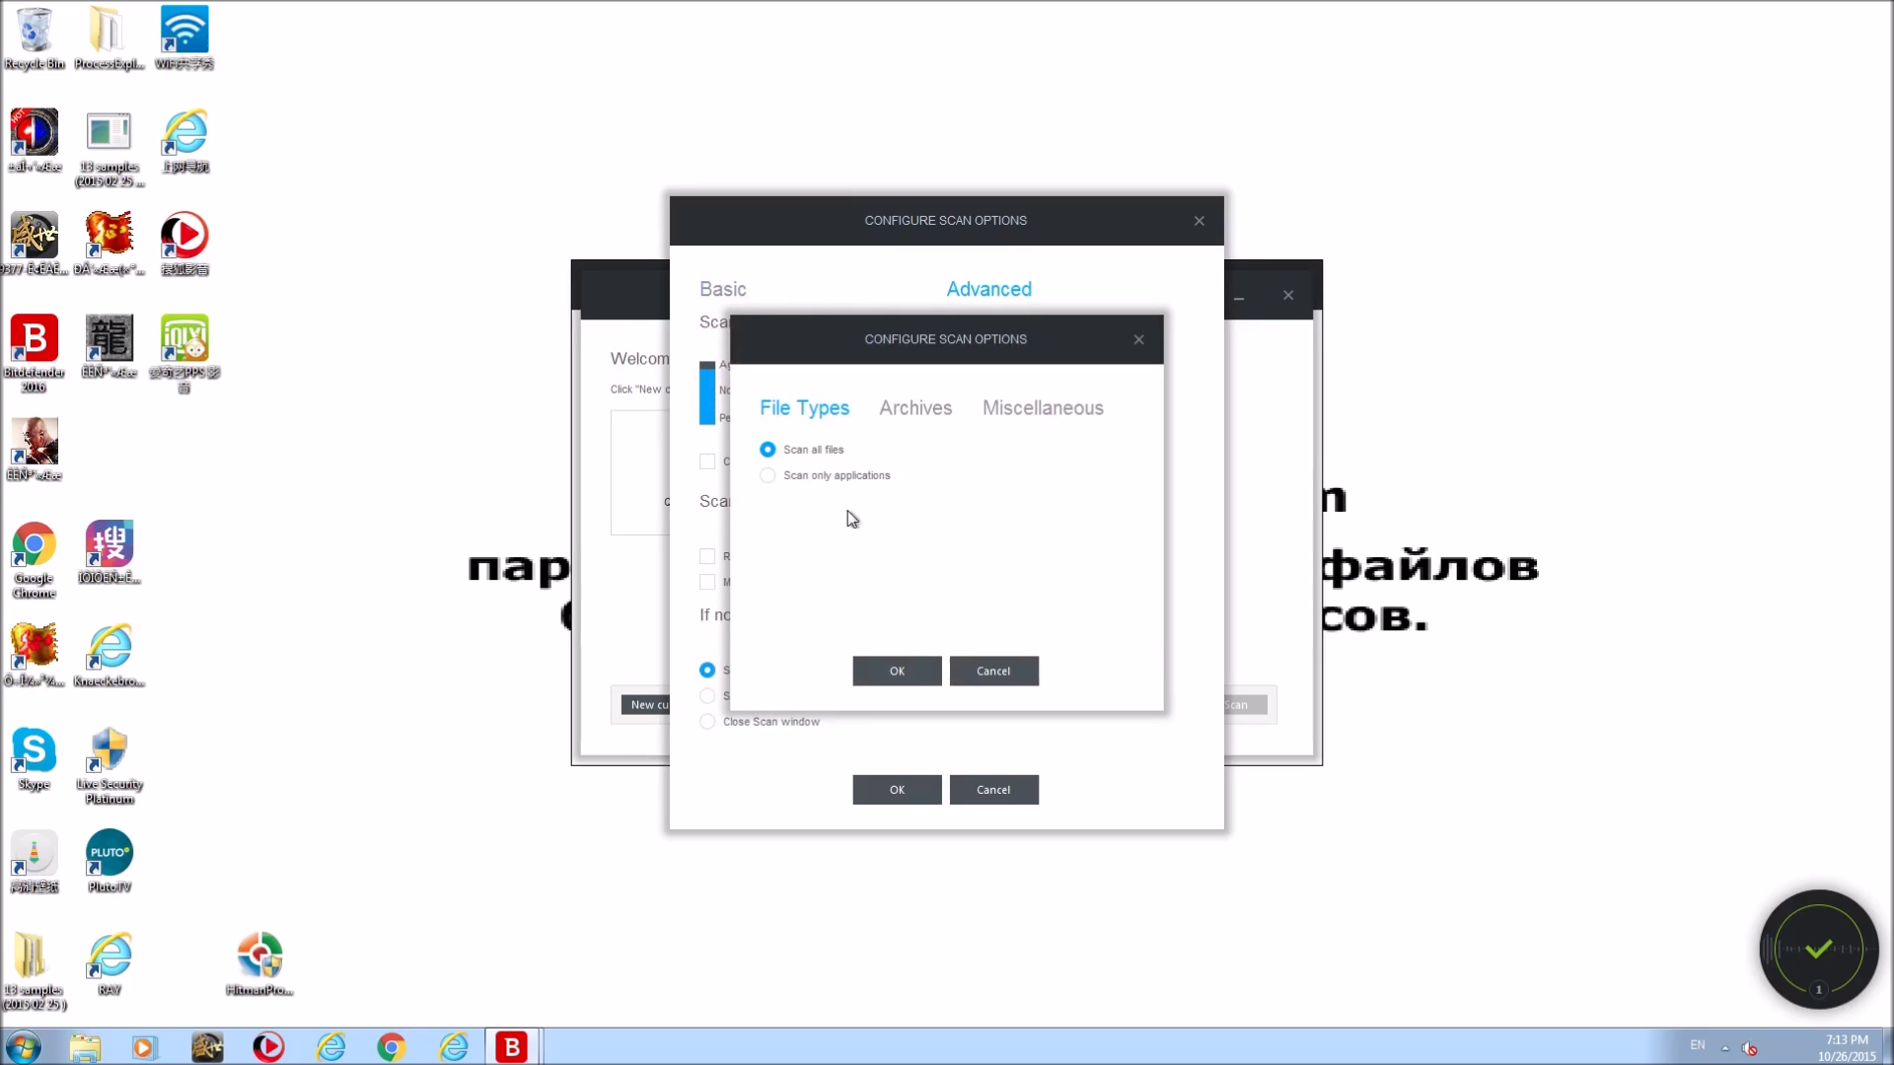
left_click(897, 417)
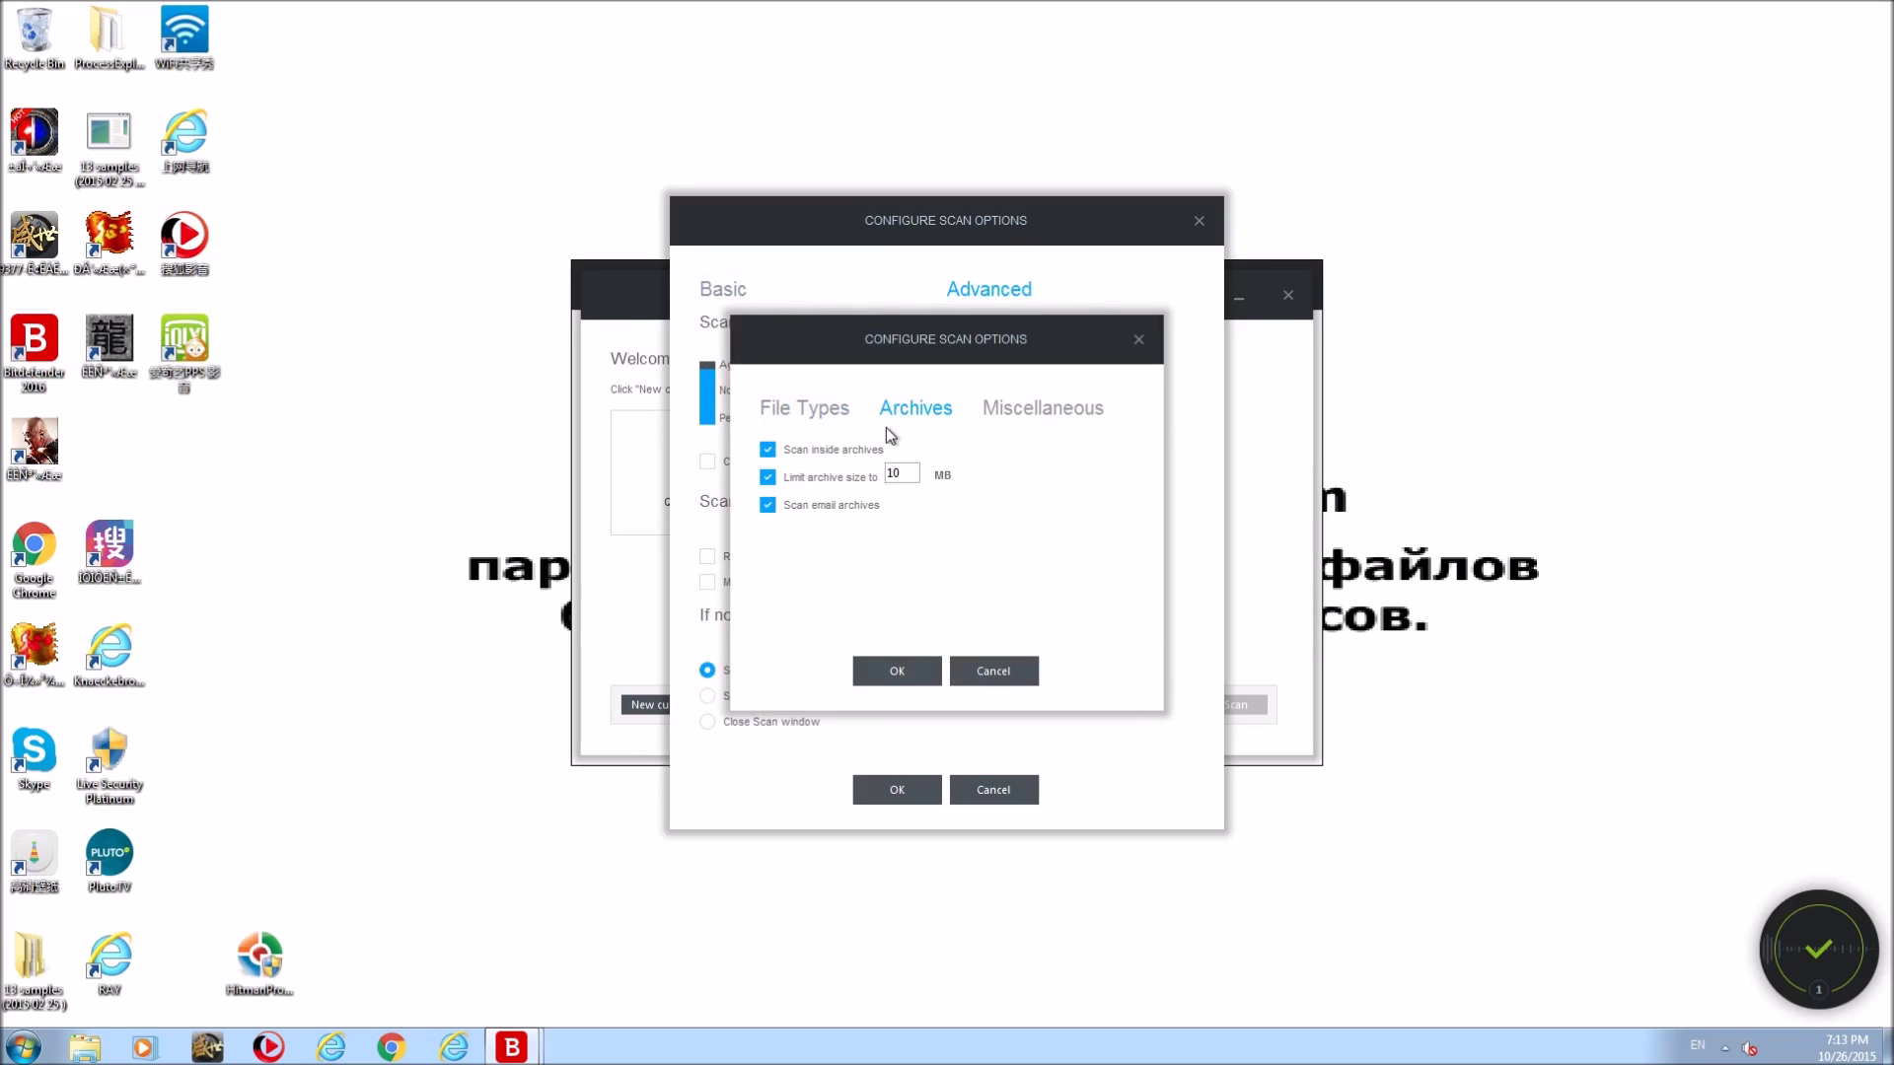
left_click(1018, 423)
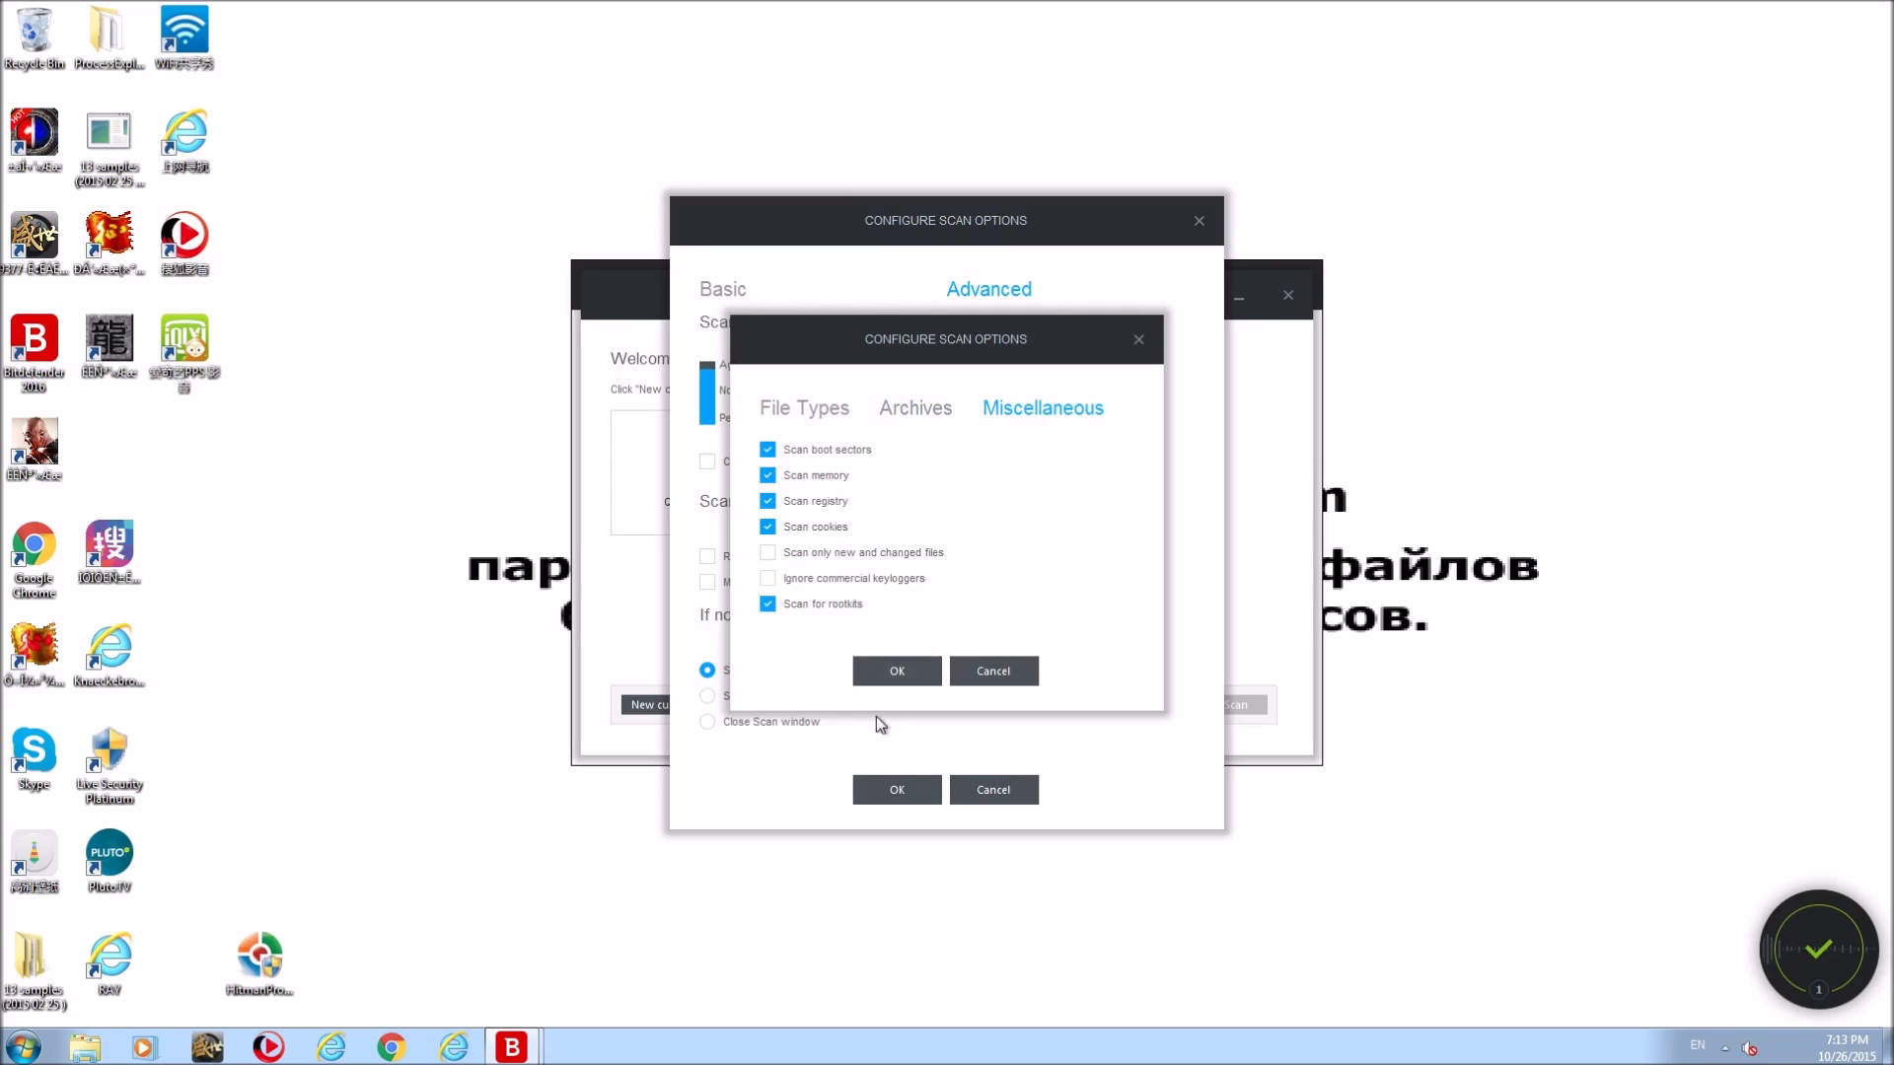
left_click(918, 669)
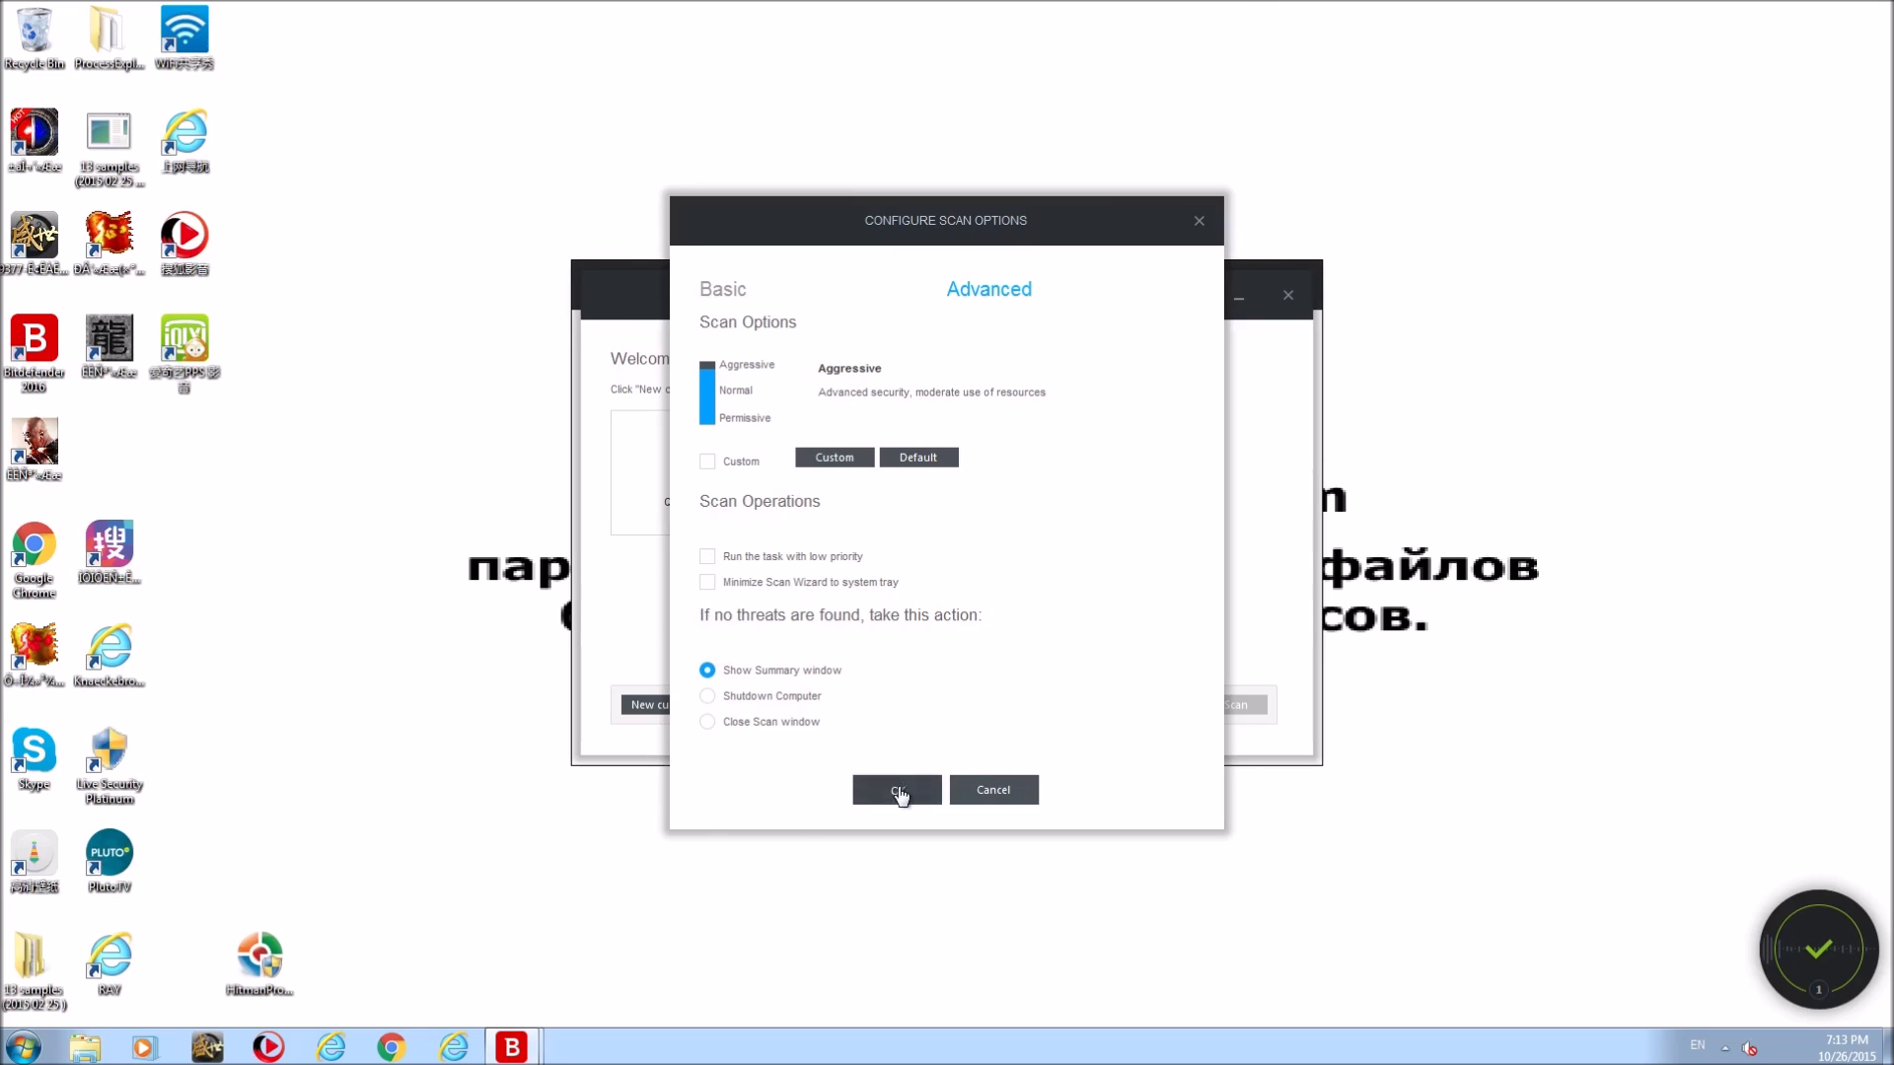
Accept the configured scan options and start the Super Scan task
left_click(895, 789)
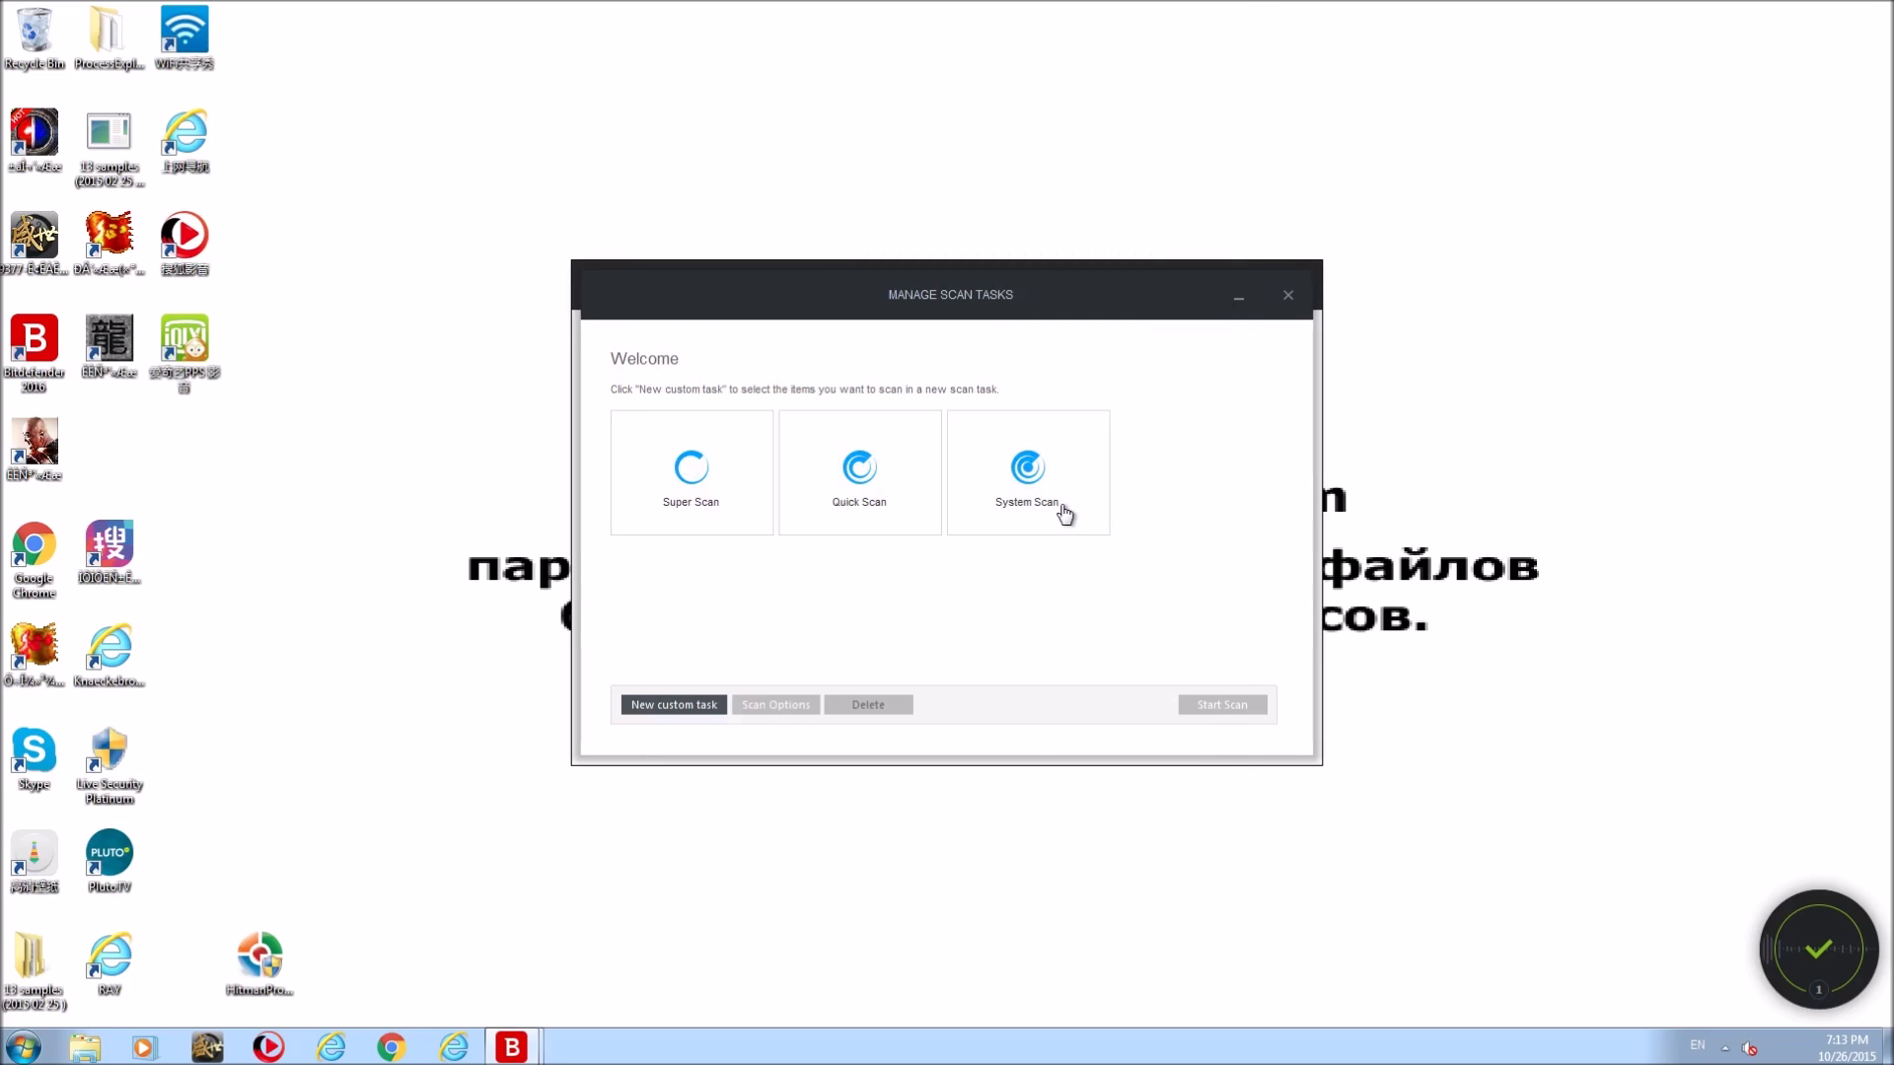
left_click(706, 490)
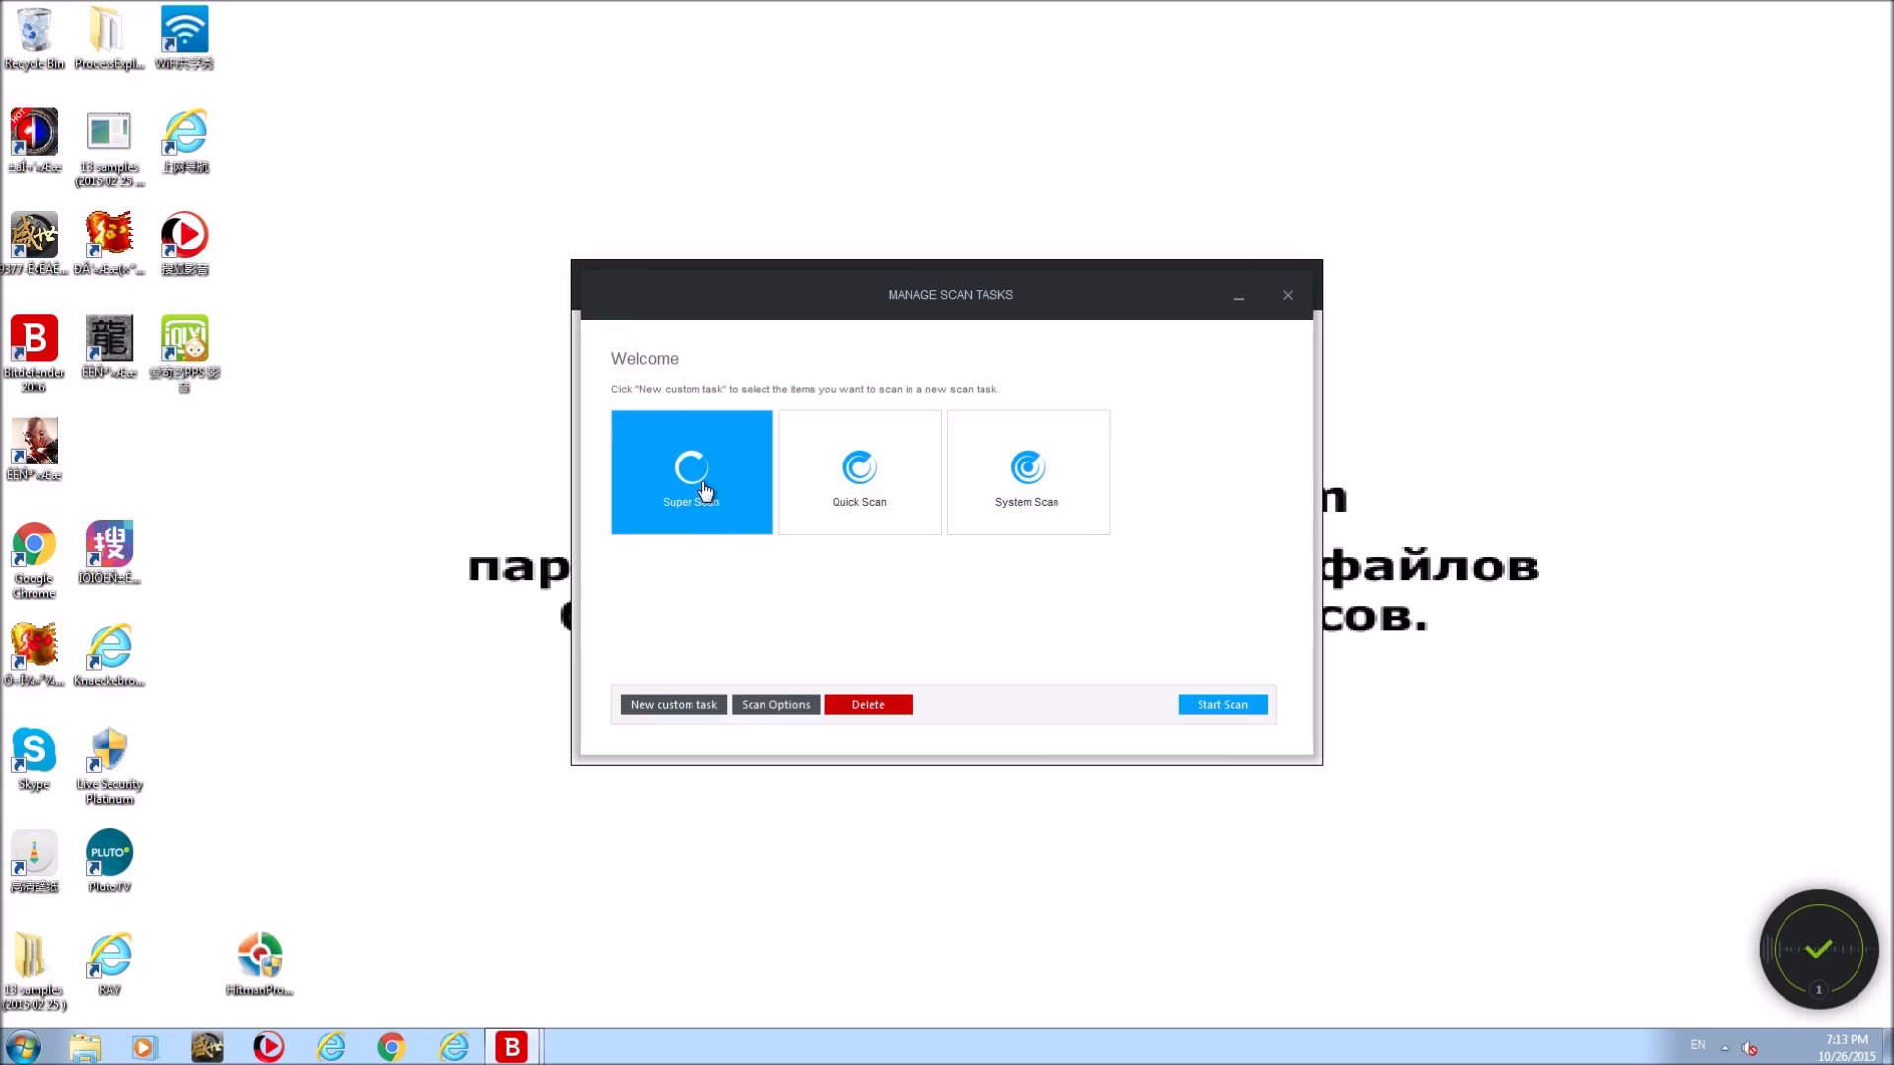
left_click(1225, 706)
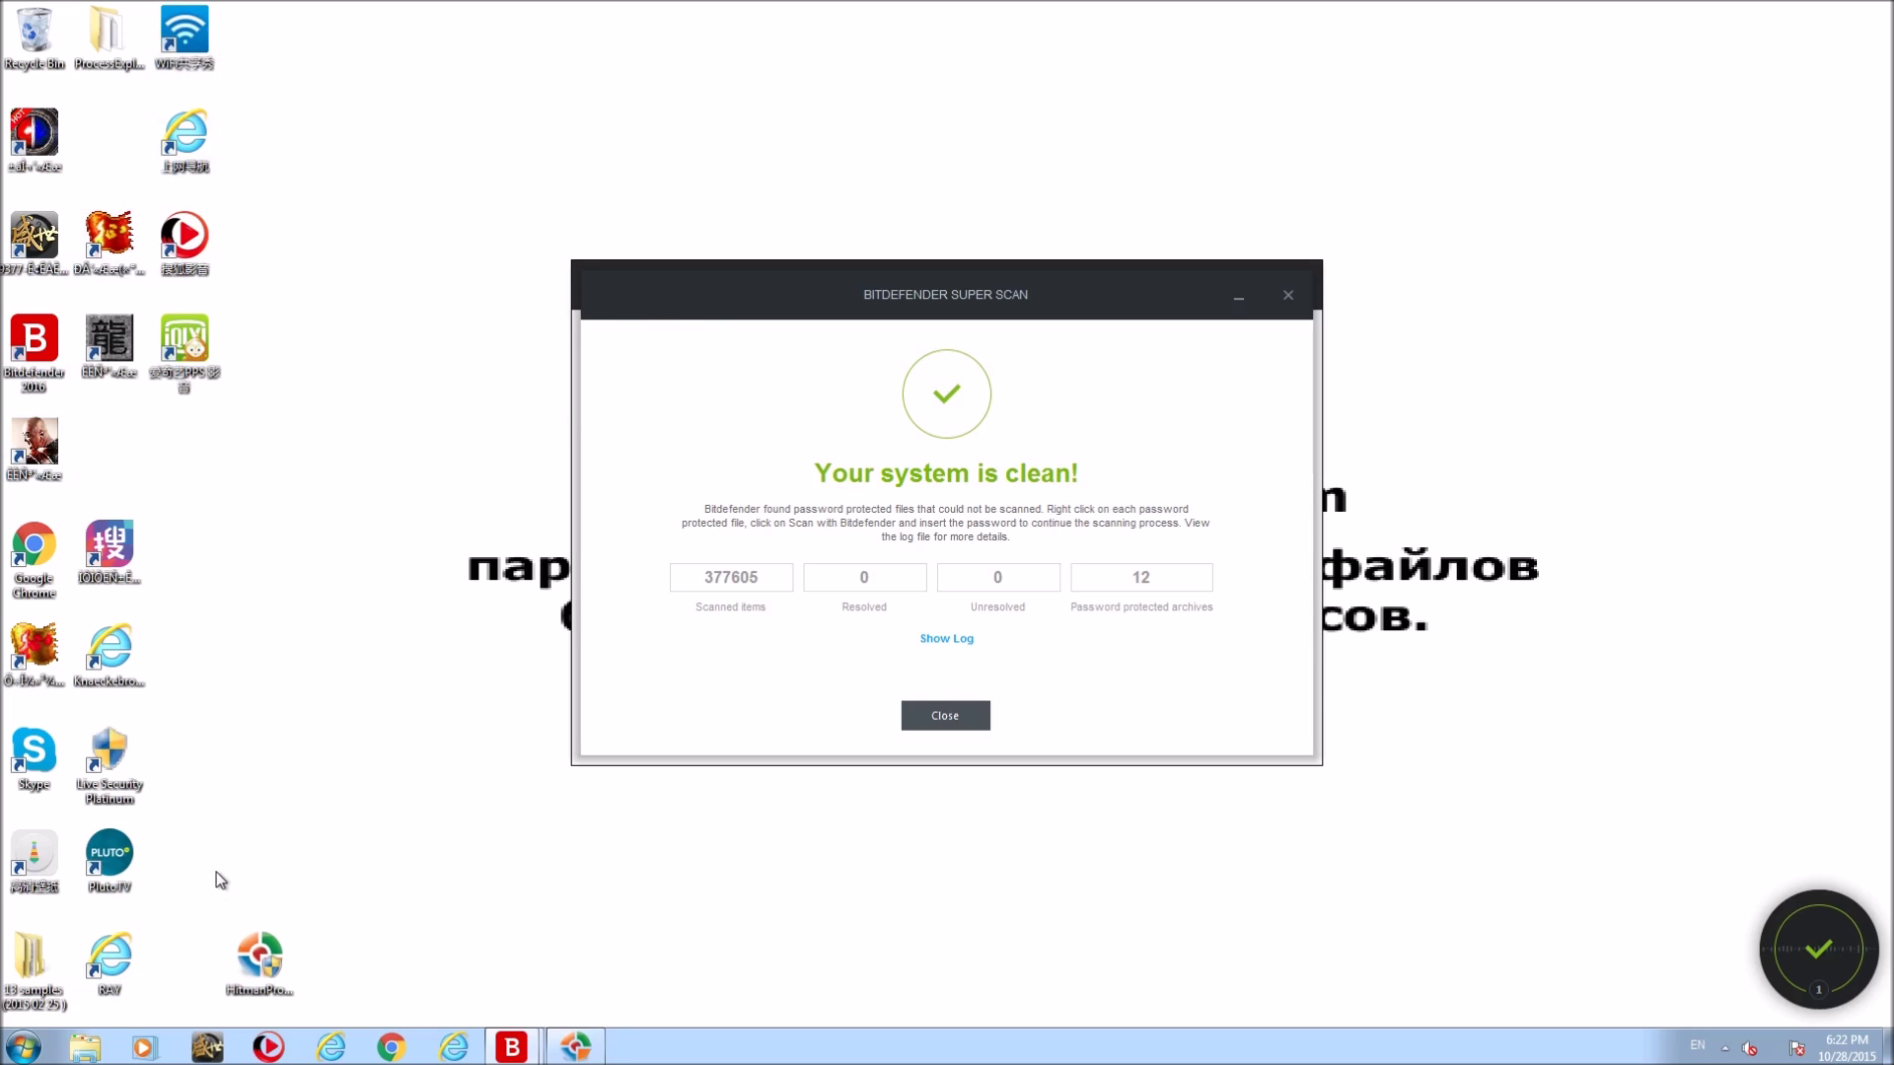
Switch to HitmanPro, examine the detected items and their proposed actions in its scan results, and minimize its window
left_click_drag(275, 49, 2, 789)
left_click(197, 577)
left_click(599, 1054)
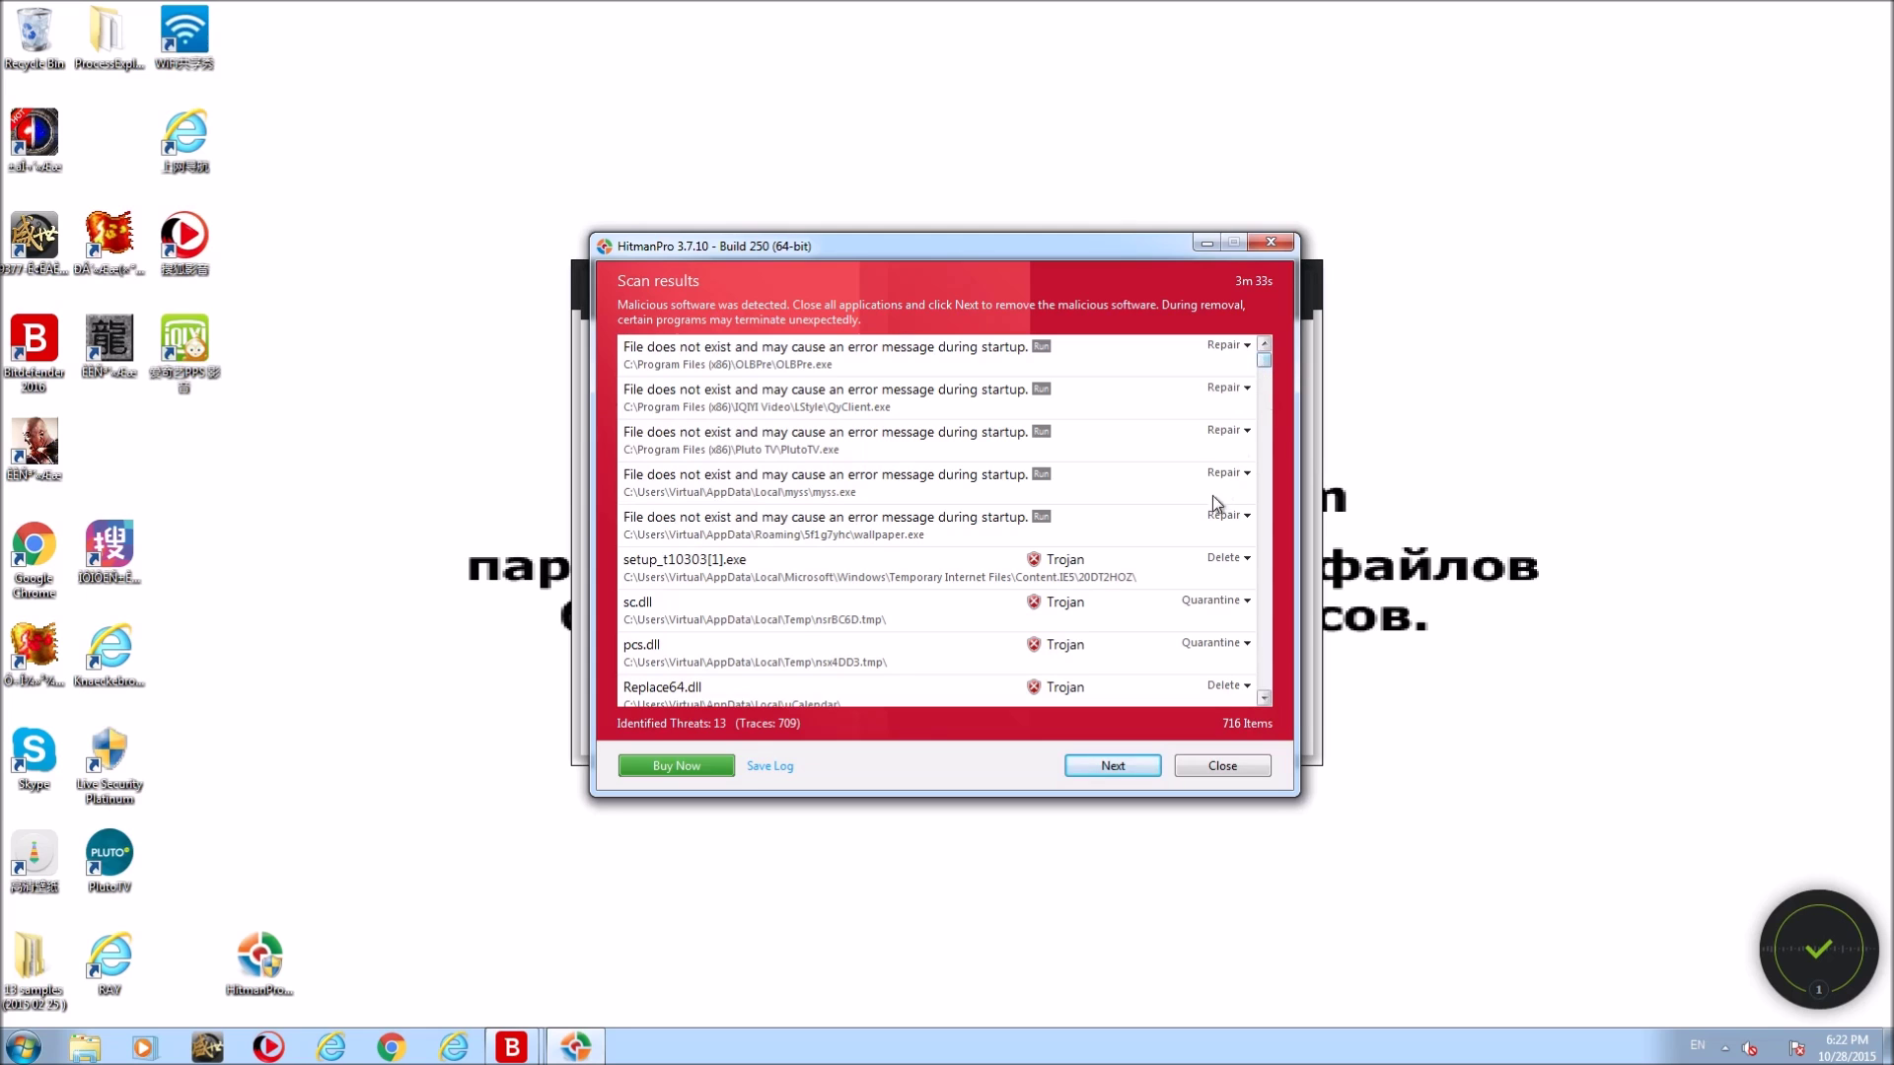
left_click(1265, 698)
scroll(1265, 699, "down", 6)
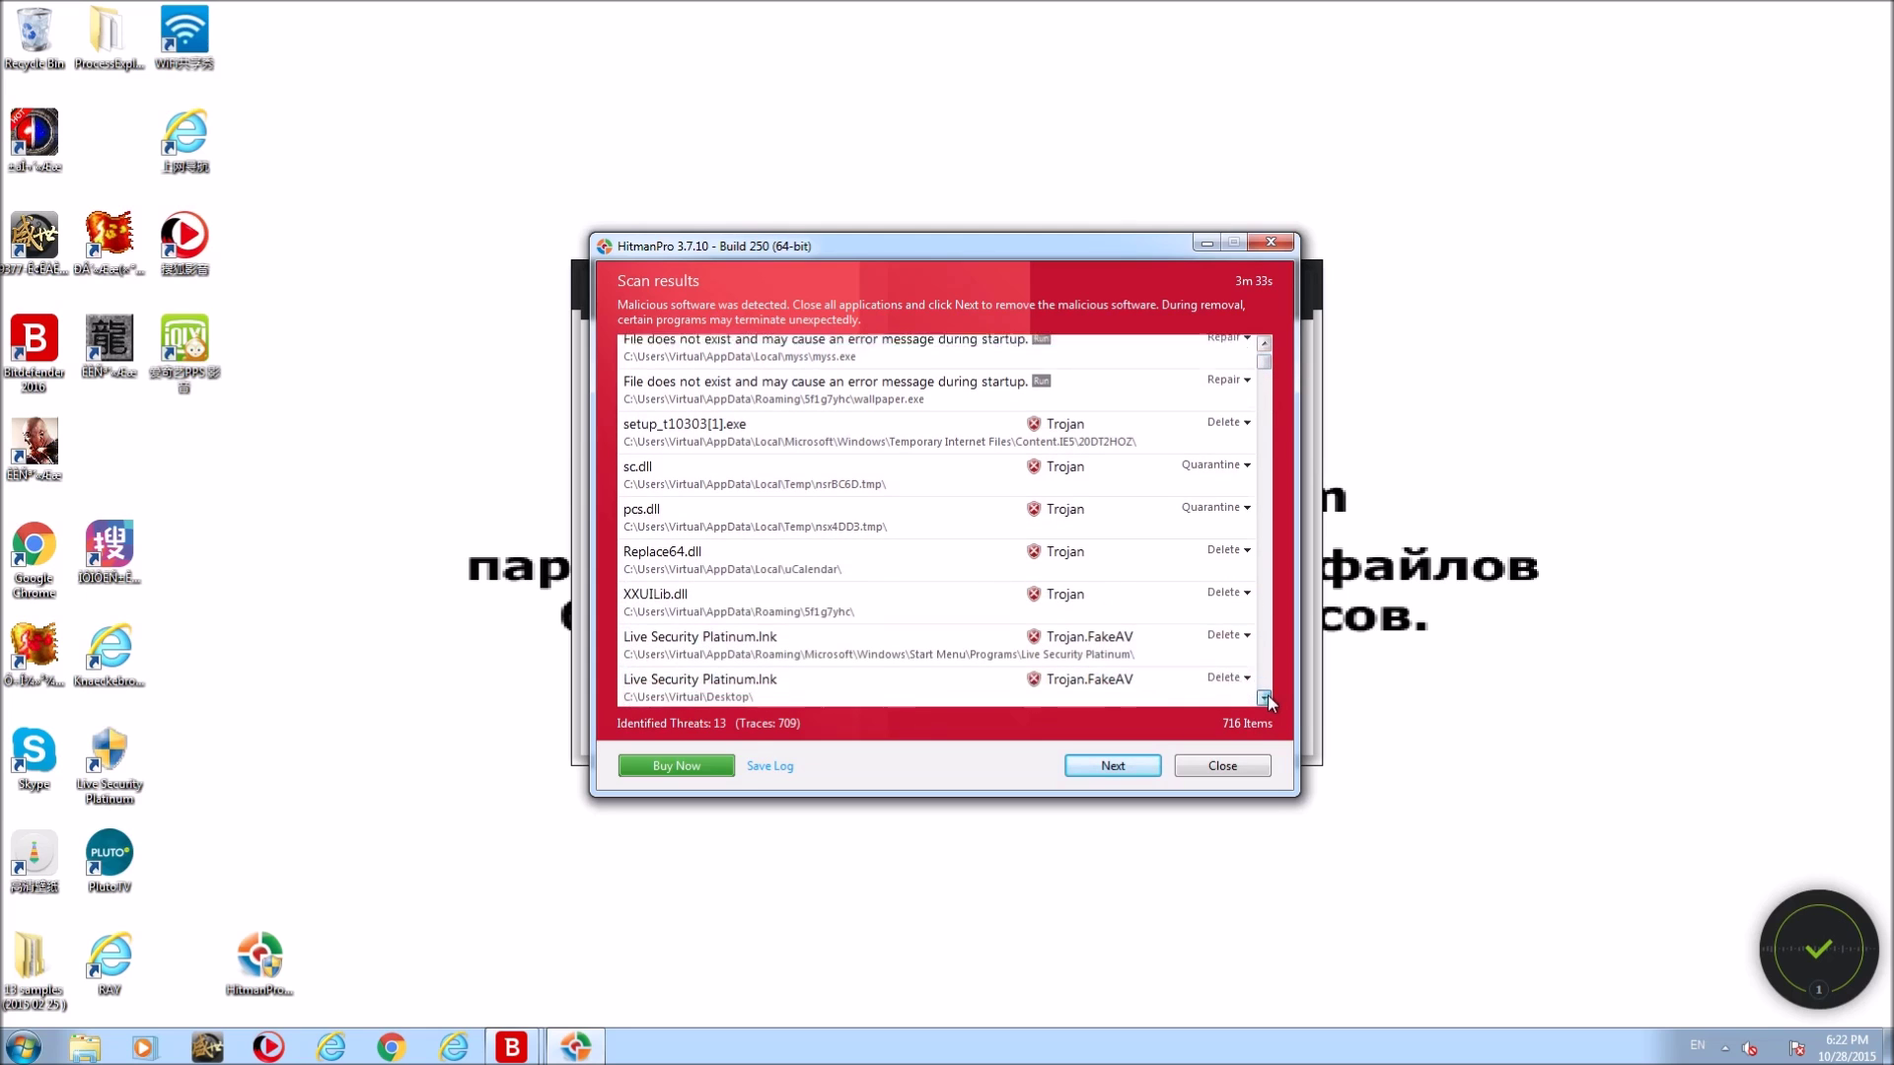
scroll(1264, 698, "down", 5)
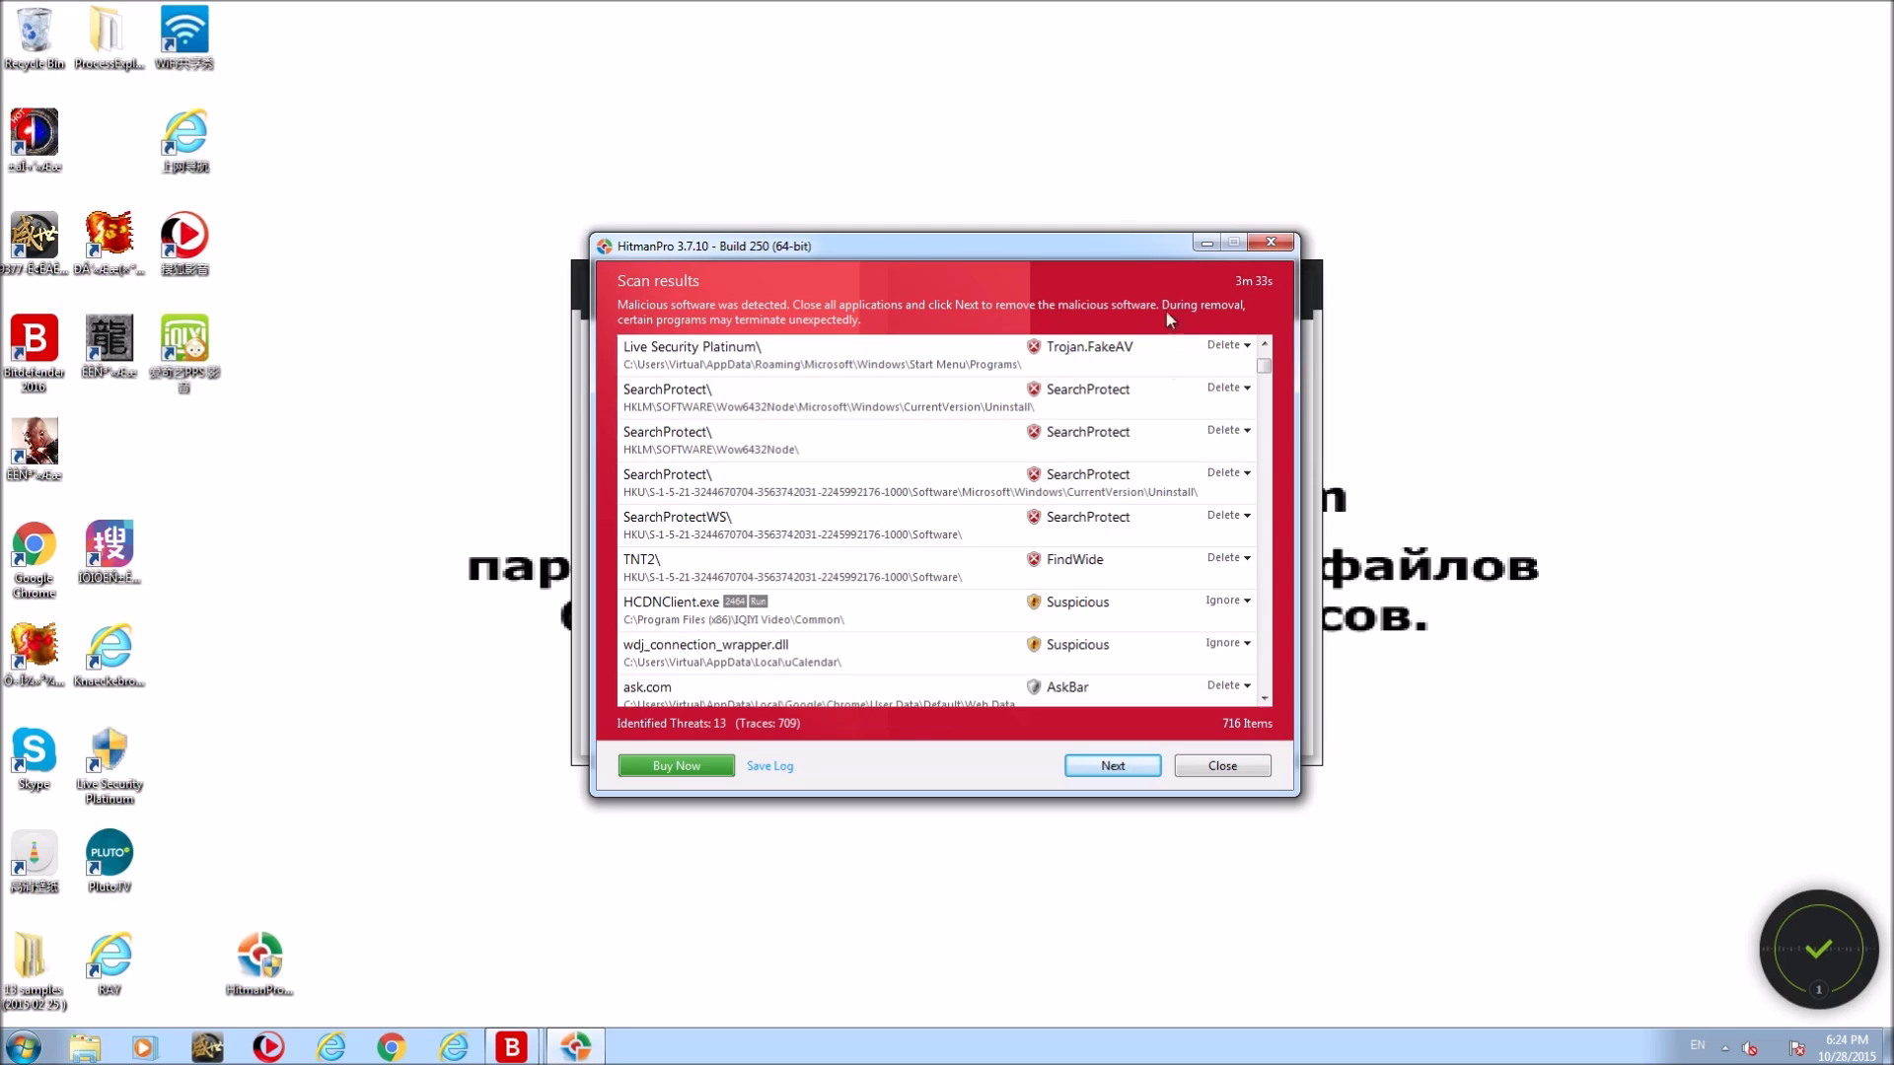
left_click(1199, 242)
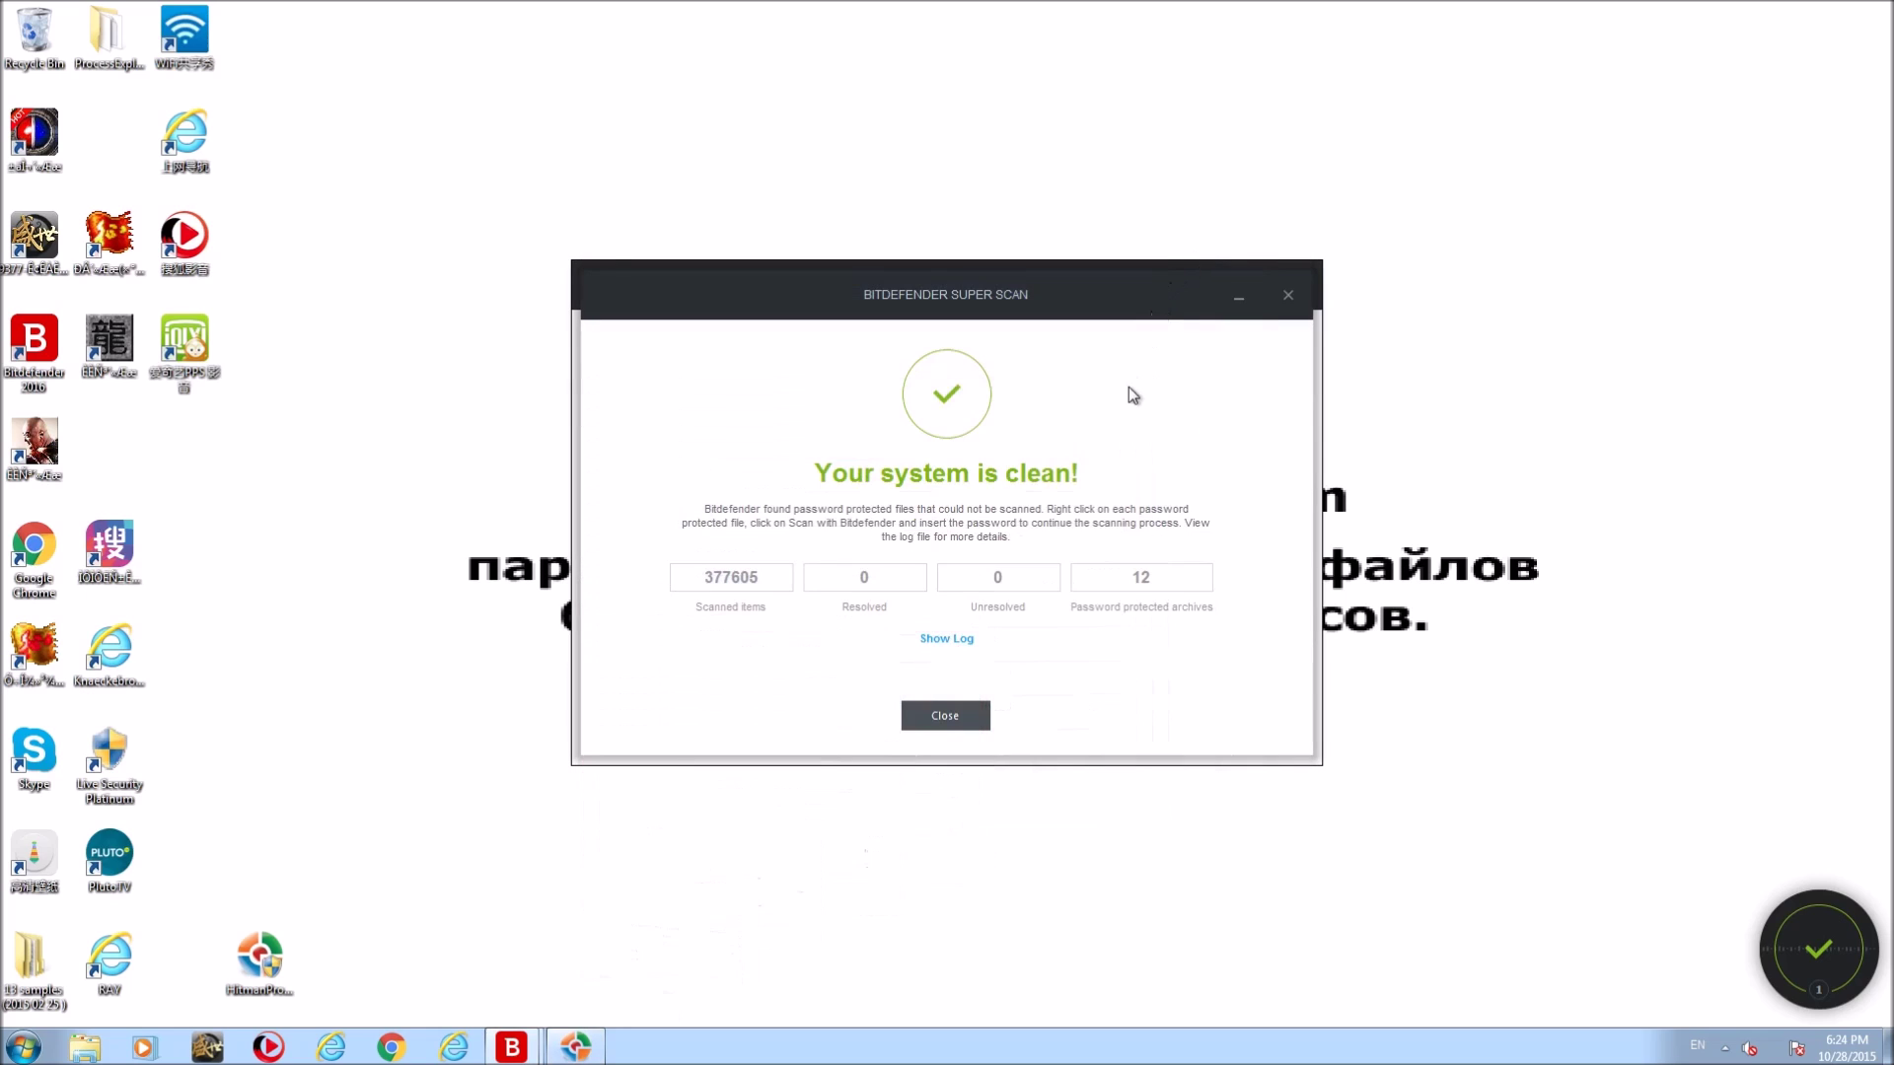